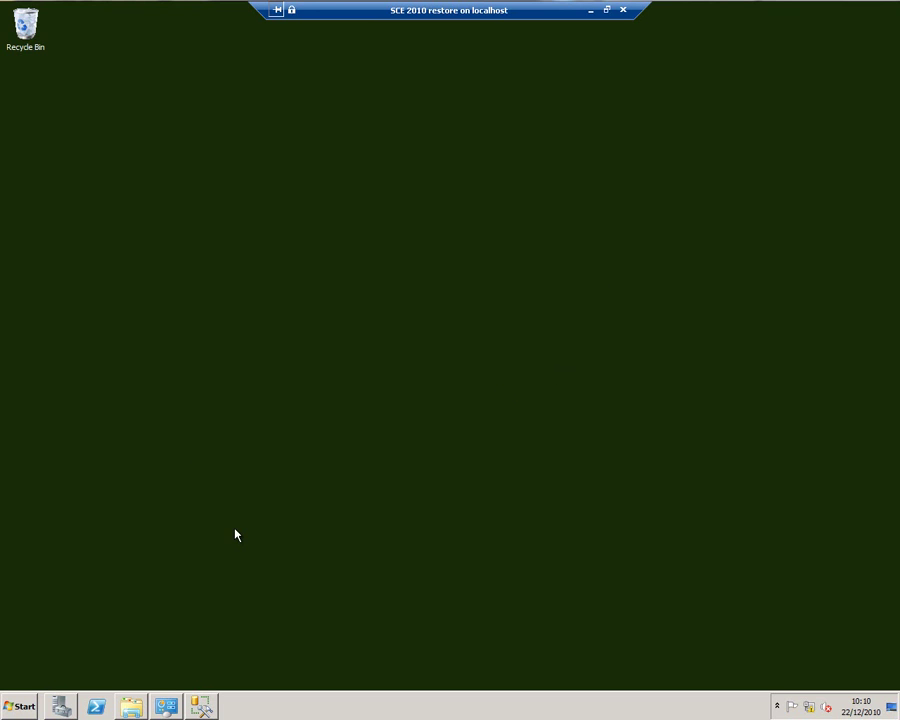
Step: Check in SQL Server Management Studio which databases exist on the local server
left_click(200, 705)
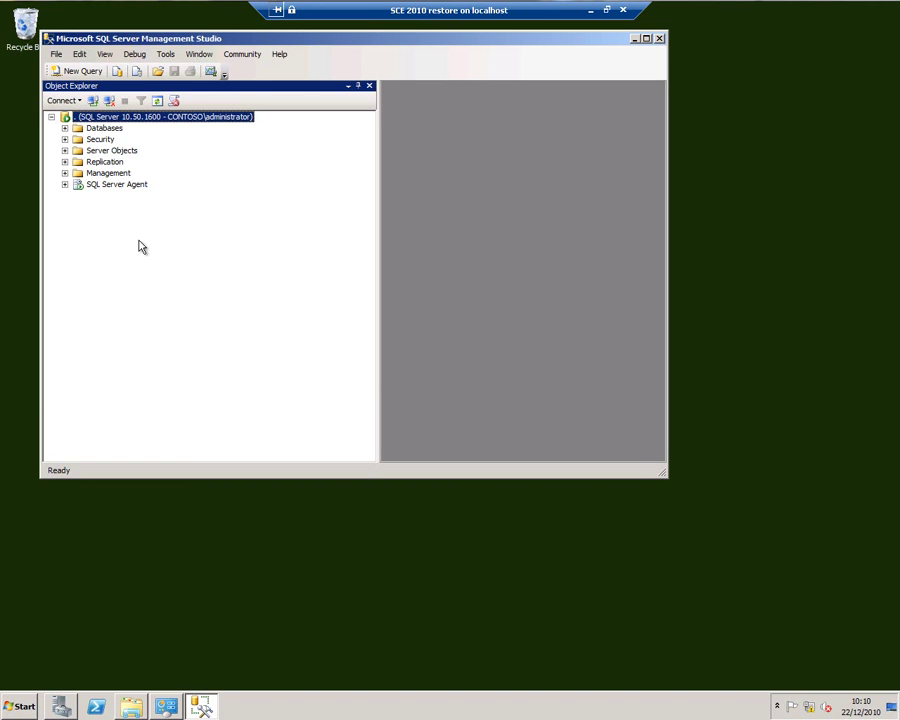
left_click(64, 128)
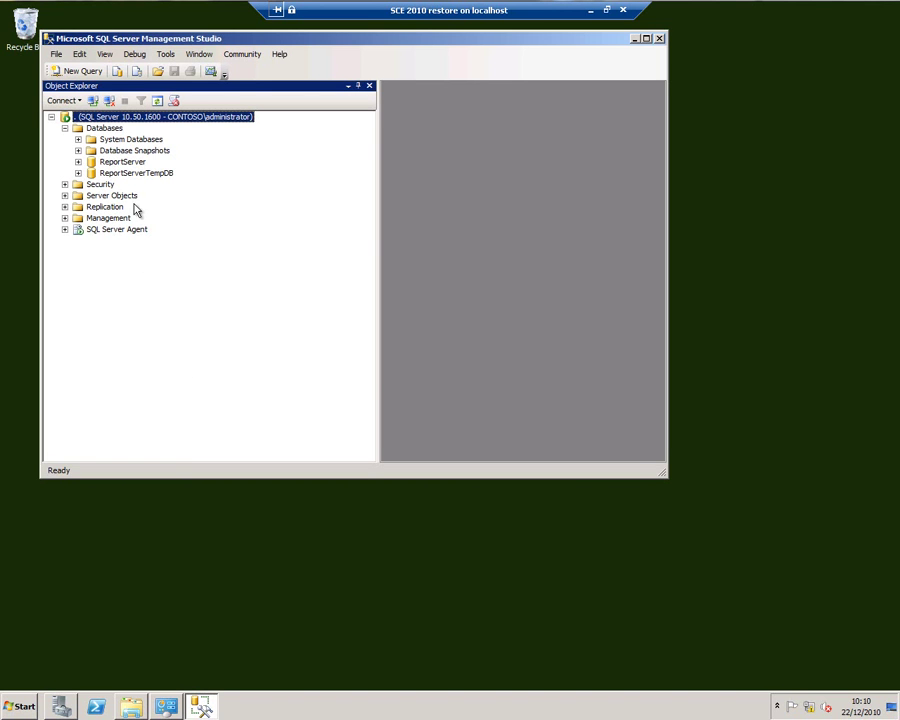
left_click(634, 39)
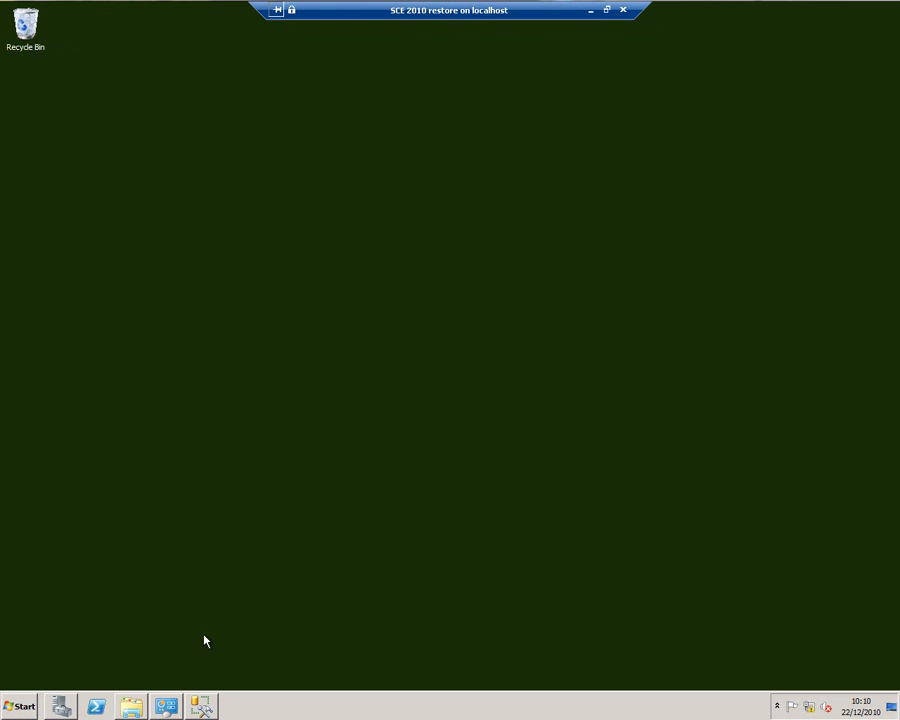
Step: Review the list of installed programs and the contents of the Program Files folder on C:
left_click(166, 706)
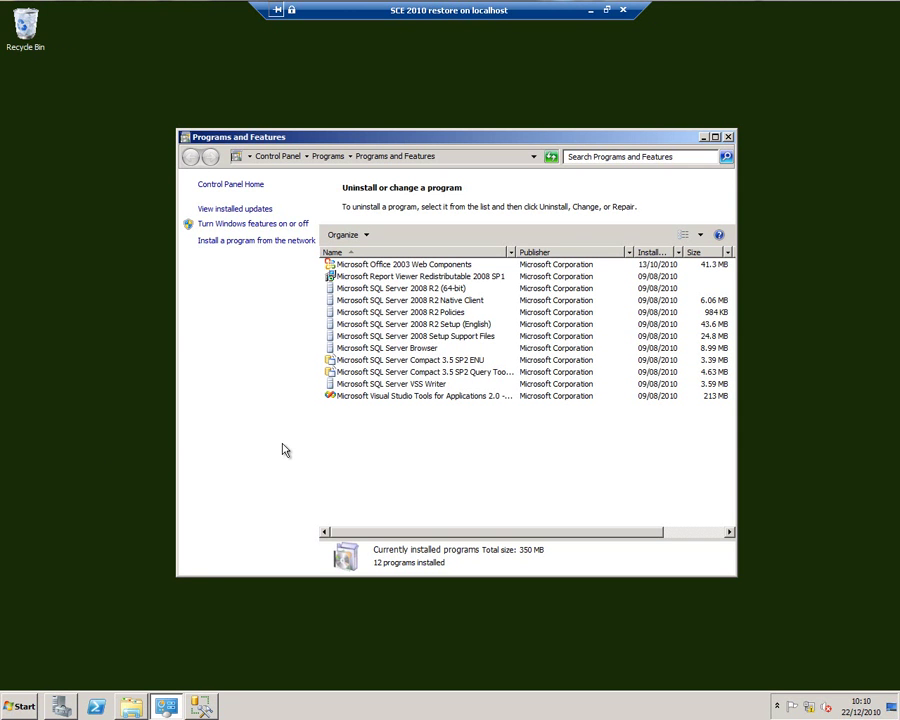
left_click(131, 706)
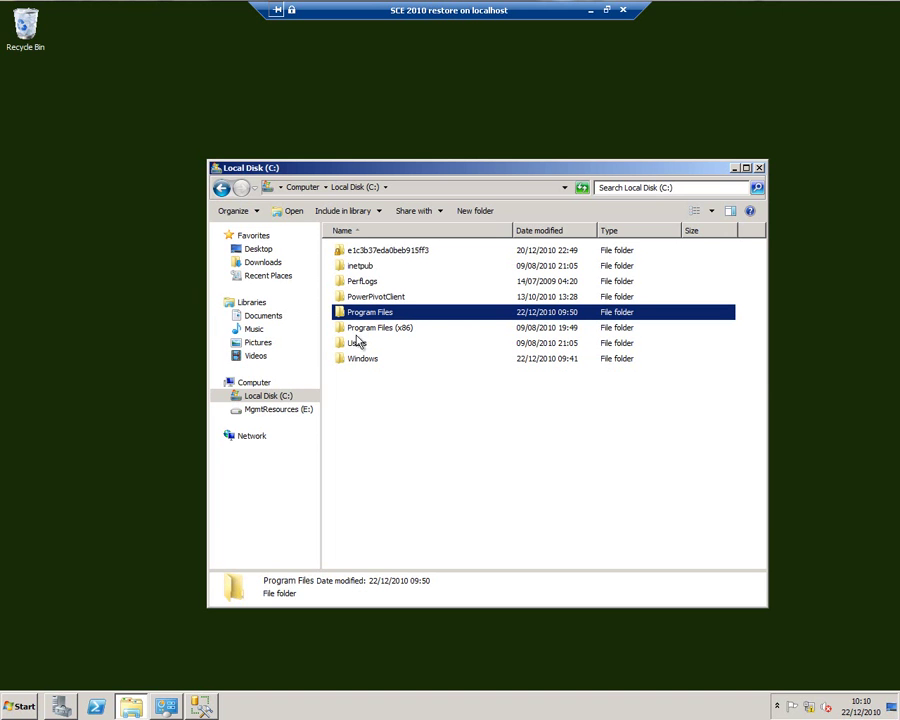
double_click(346, 311)
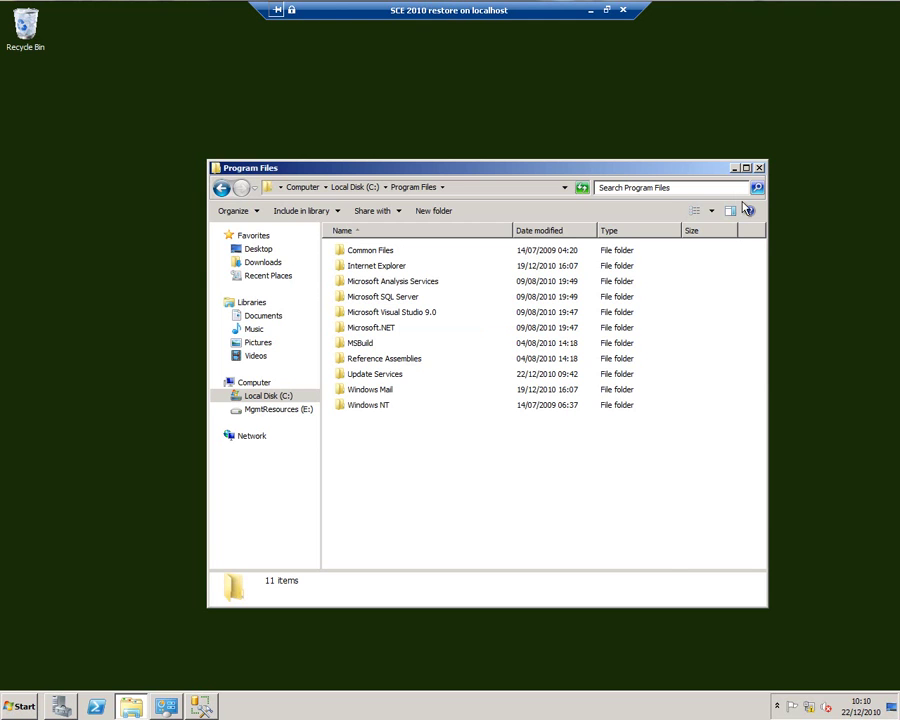
left_click(759, 167)
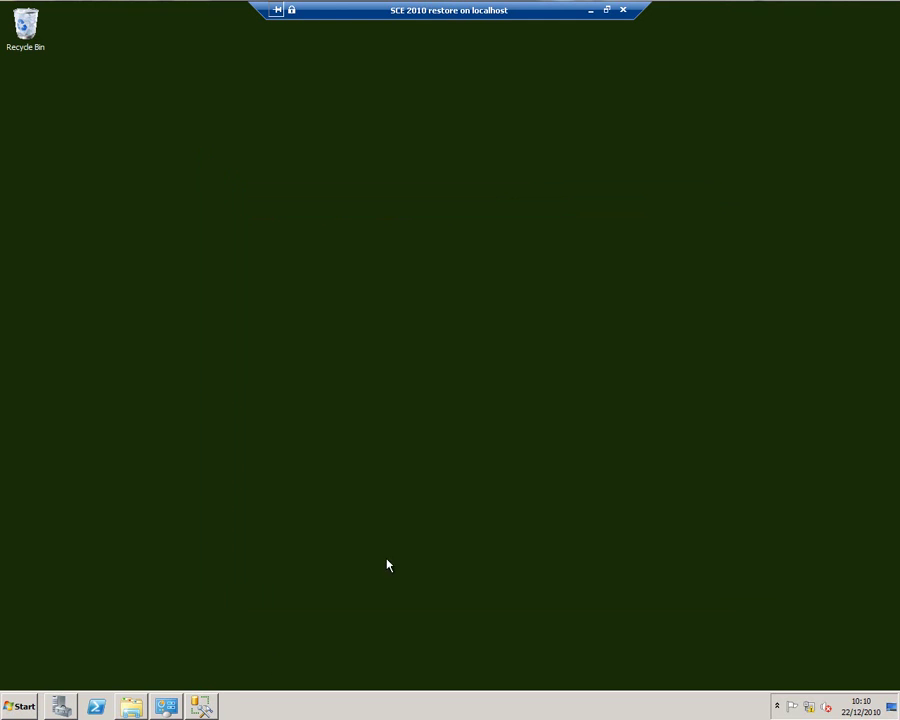
Step: Review the roles installed on the server in Server Manager
left_click(62, 706)
left_click(12, 72)
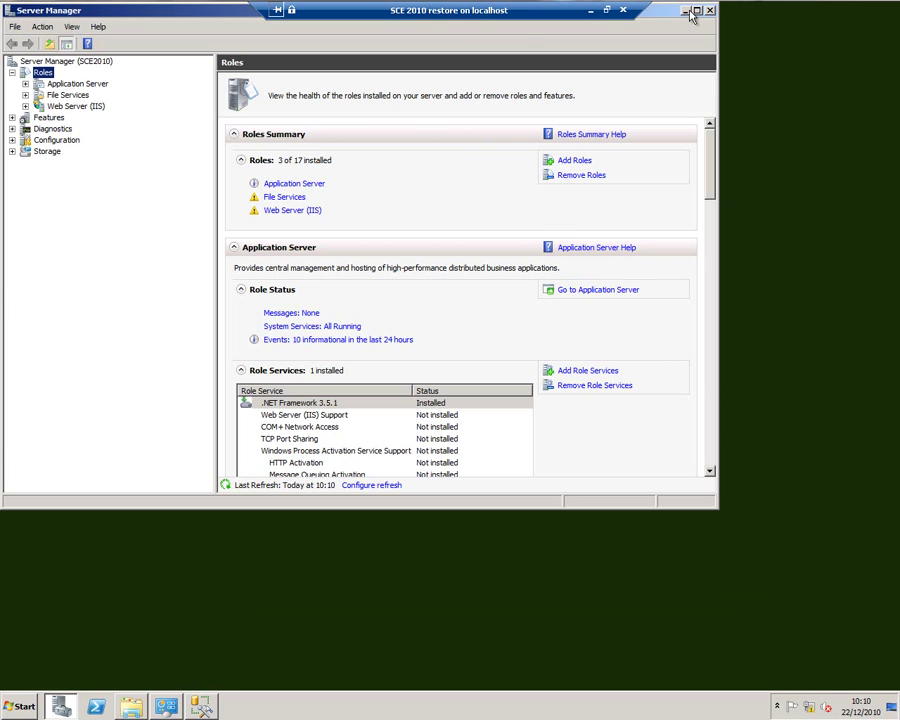
left_click(685, 11)
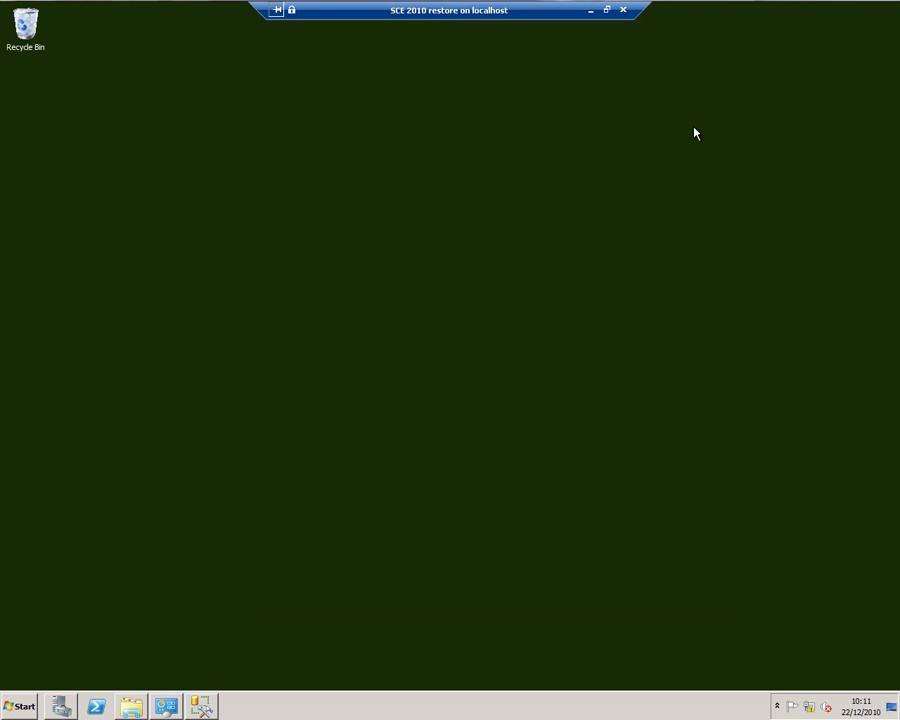
Step: Launch the SetupSCE application from the Essentials 2010 folder on the MgmtResources (E:) drive
left_click(131, 706)
left_click(271, 408)
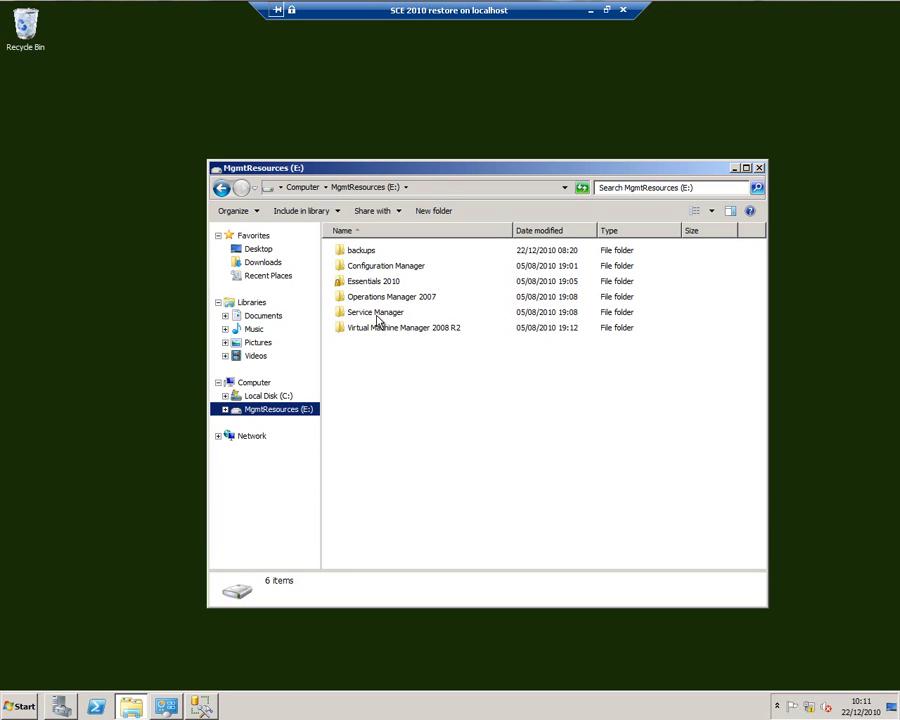
double_click(373, 281)
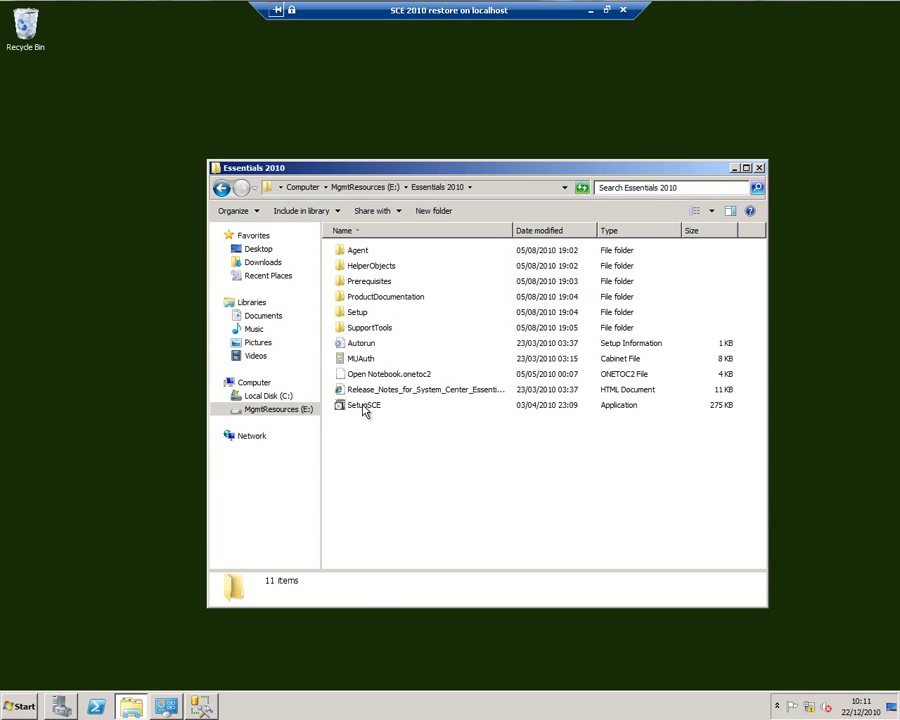
double_click(364, 405)
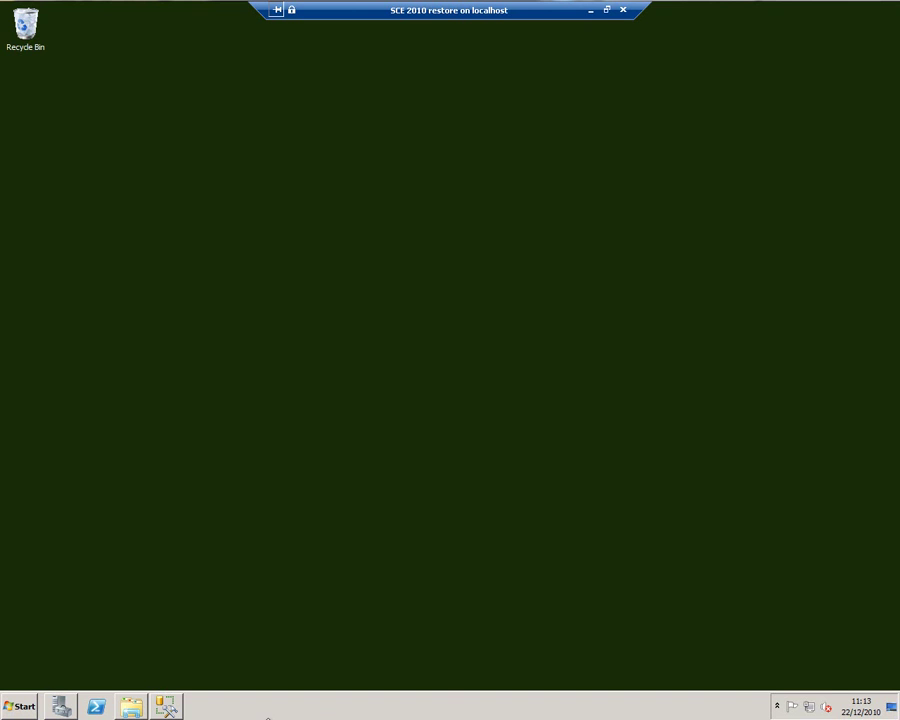
Step: Examine the VirtualManagerDB, SystemCenterEssentials and SUSDB databases in SQL Server Management Studio
left_click(166, 706)
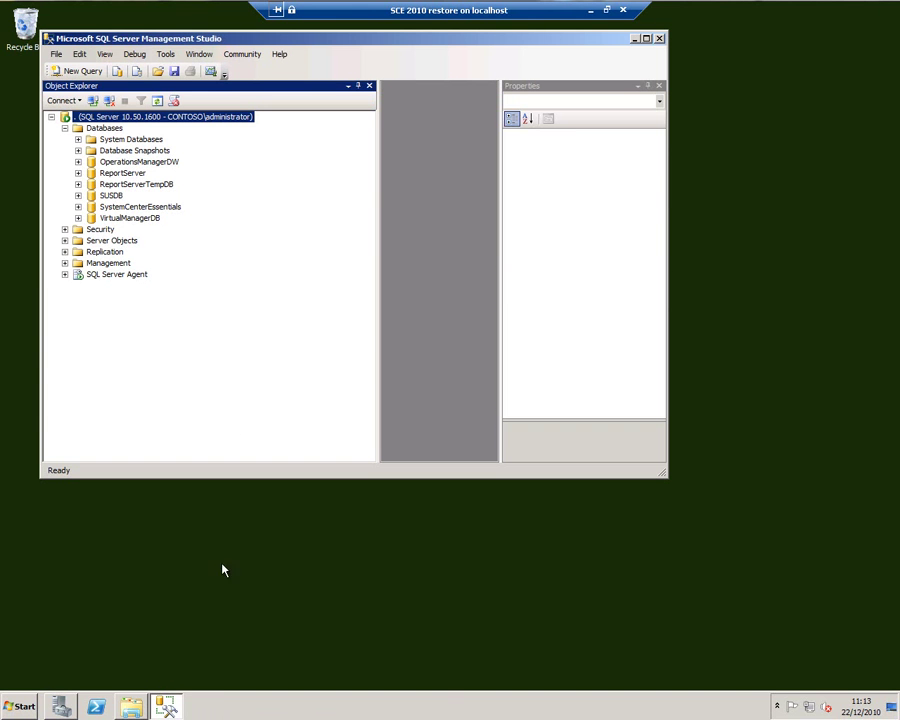
left_click(130, 218)
left_click(125, 206)
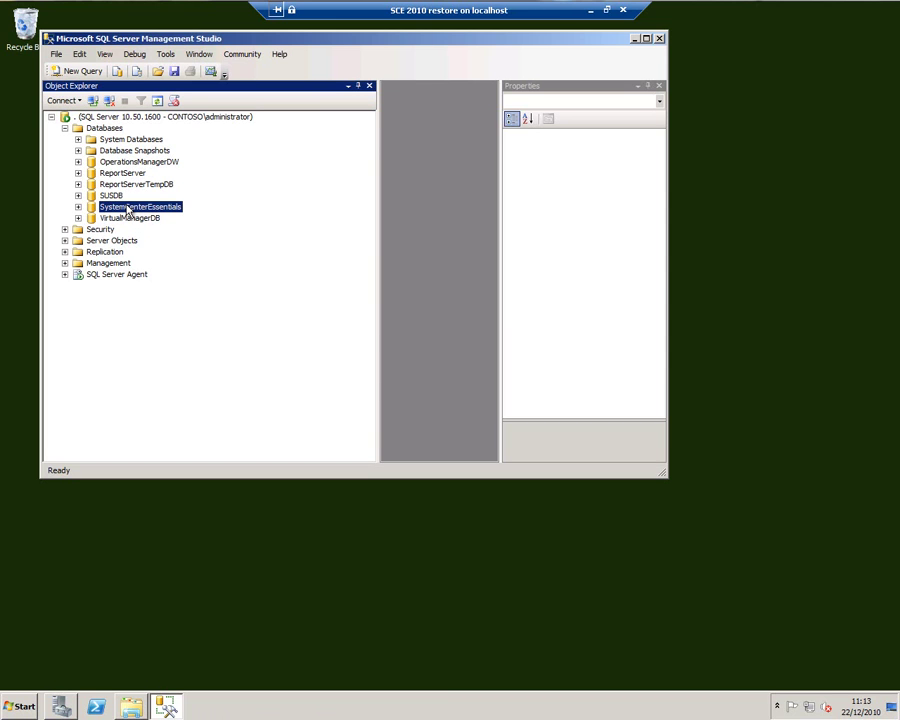
key("Up")
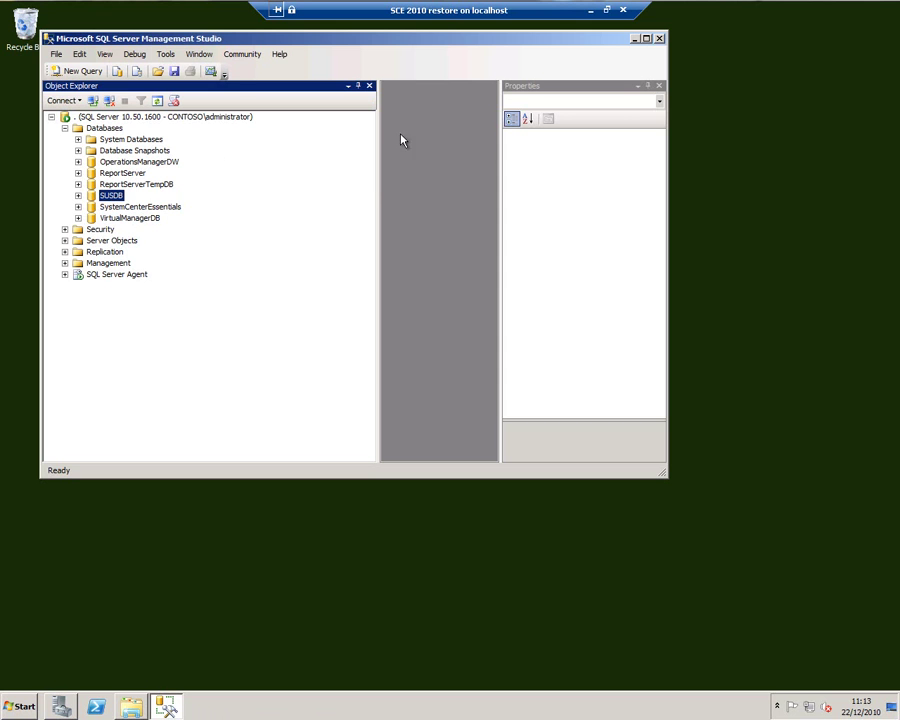
left_click(635, 39)
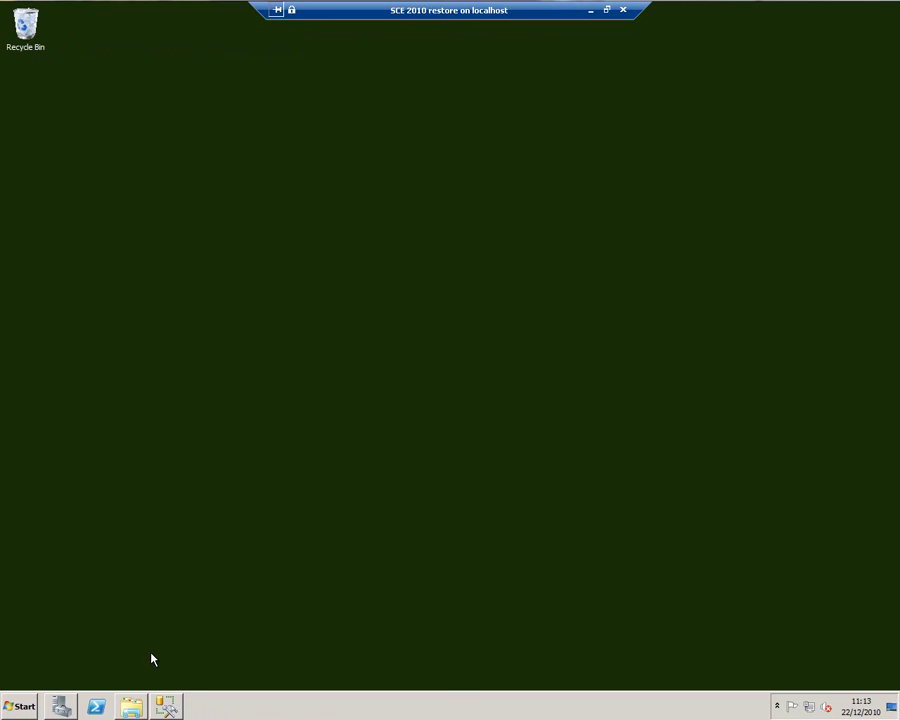
Step: Inspect the System Center folders in Program Files and the Windows Server Update Services role in Server Manager
left_click(131, 706)
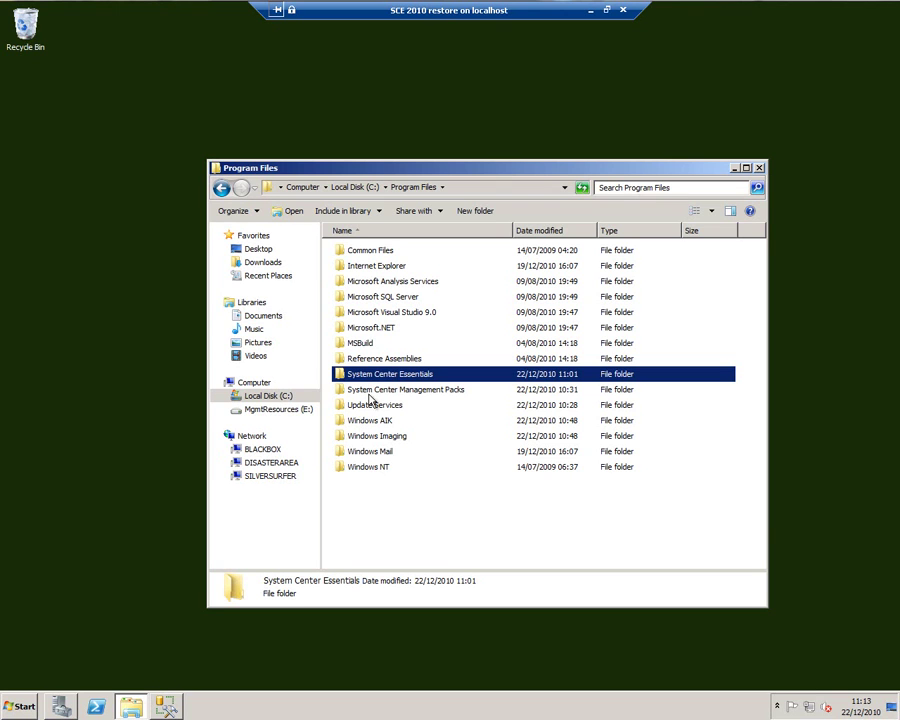
left_click(62, 708)
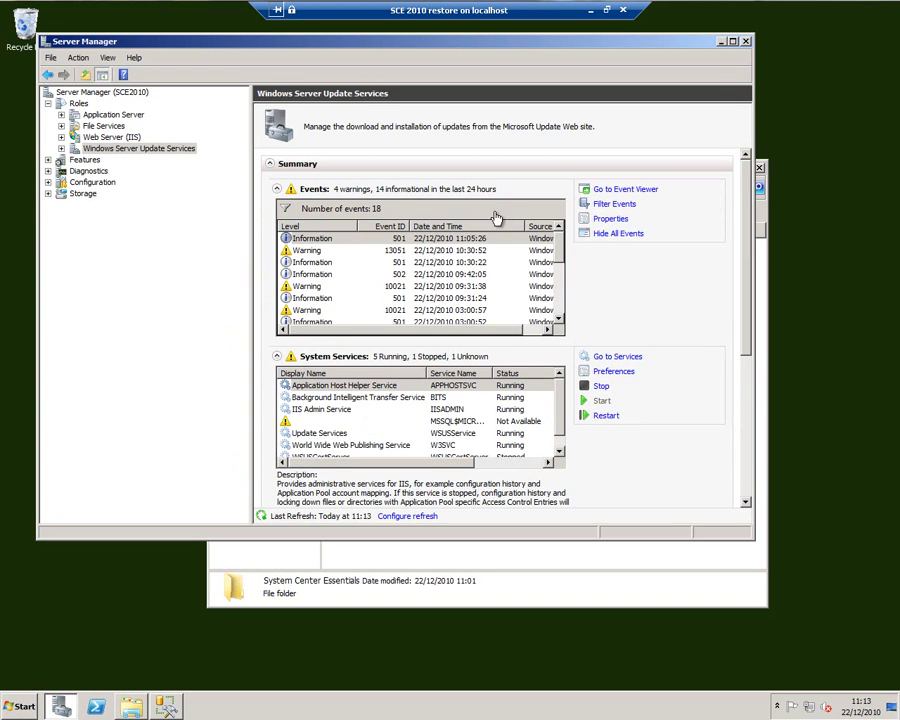
left_click(721, 42)
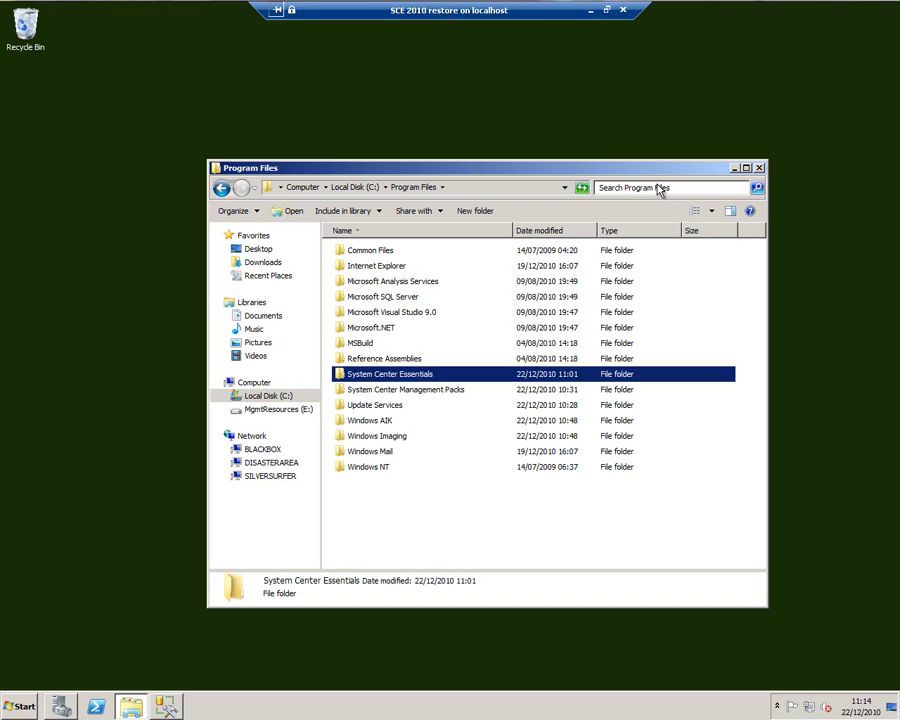
left_click(734, 168)
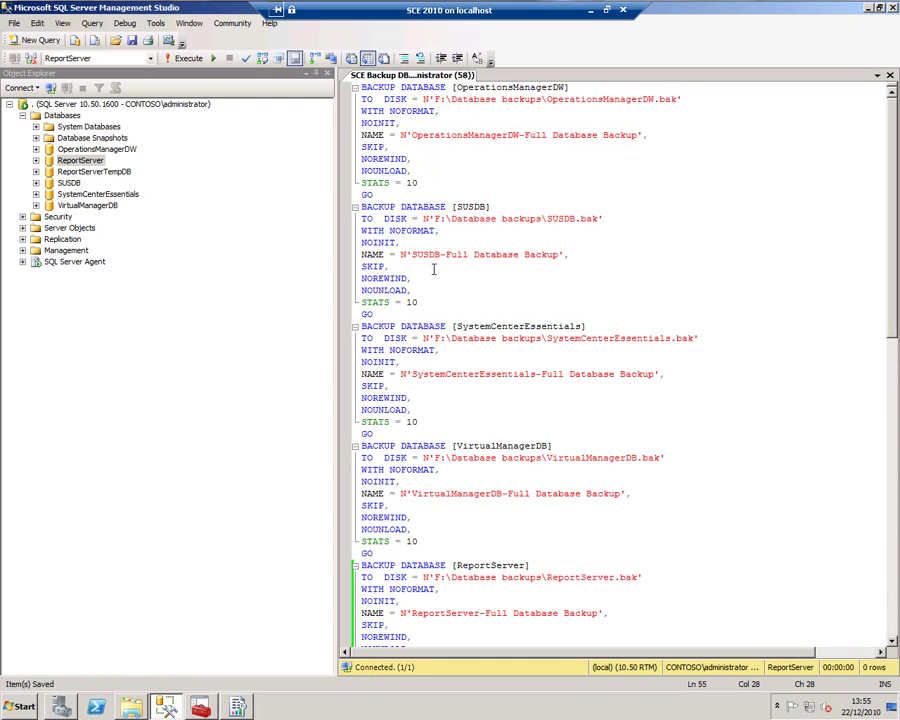
Step: Review the SCE backup script and execute it to back up the listed databases to F:\Database backups
scroll(428, 355, "down", 10)
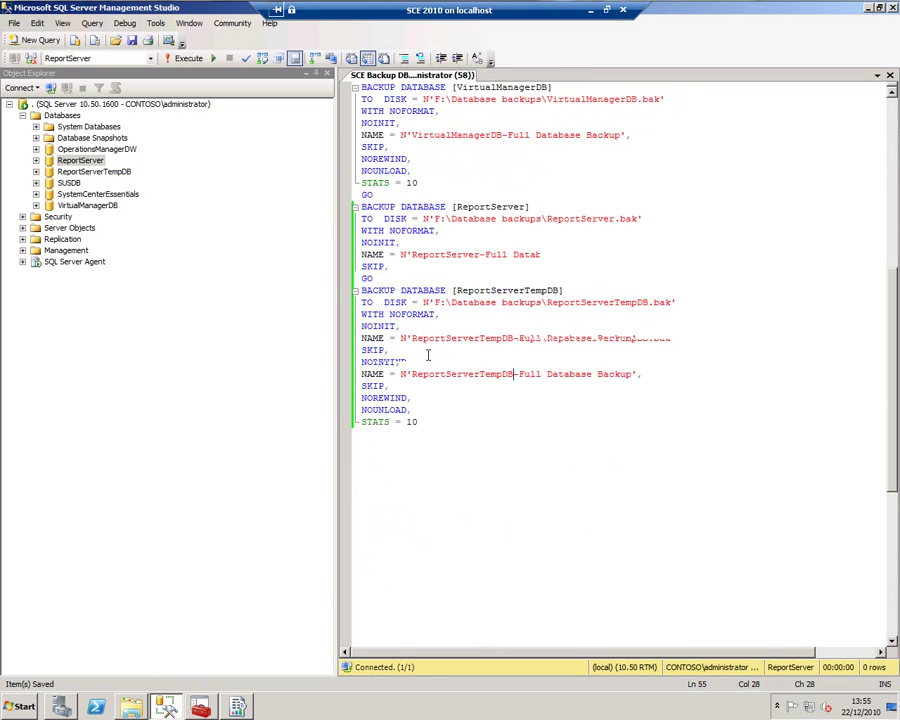
scroll(428, 355, "up", 6)
scroll(428, 355, "up", 2)
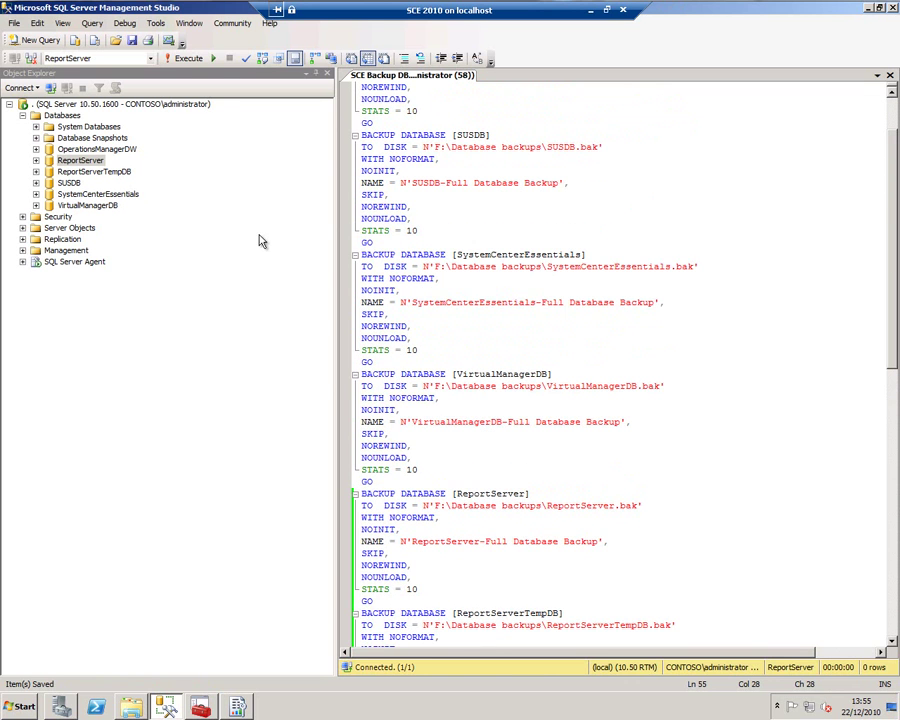
left_click(186, 57)
Step: Check the .bak files in the Database backups folder on F: during and after the query run
left_click(130, 710)
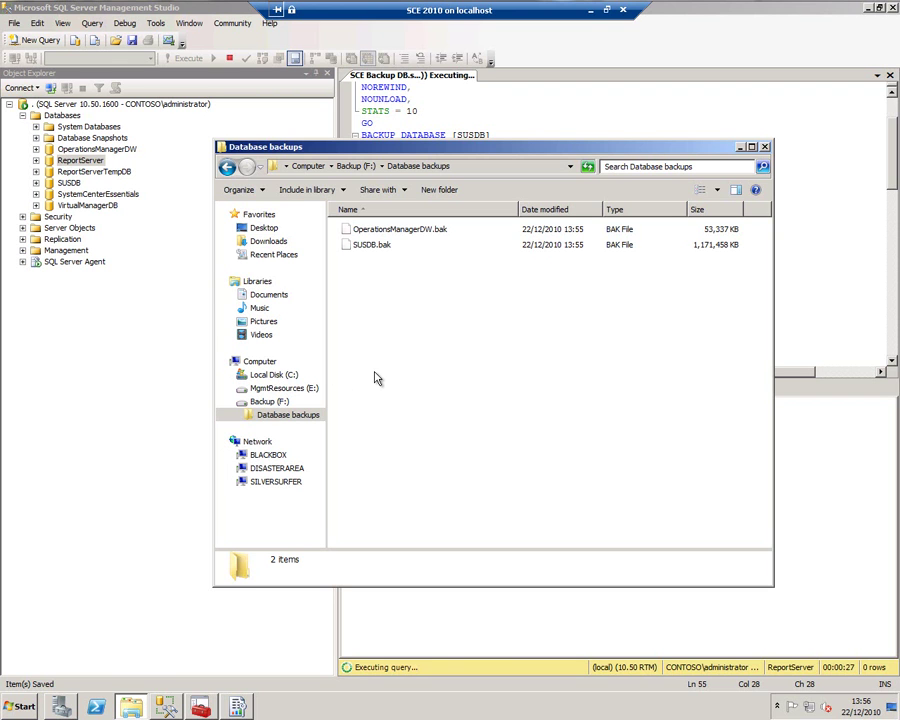
left_click(741, 147)
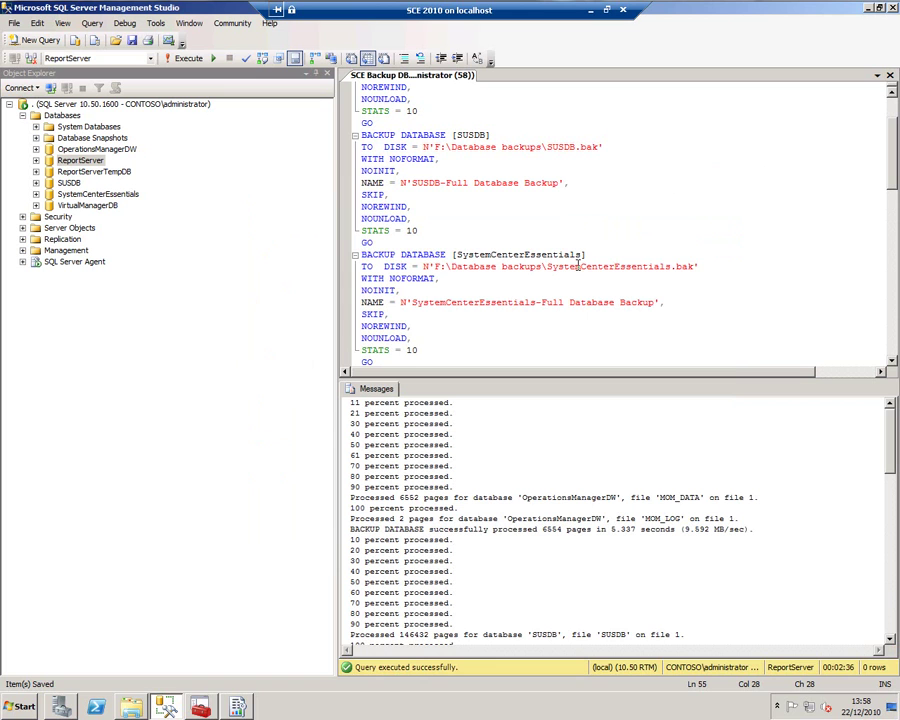
left_click(130, 707)
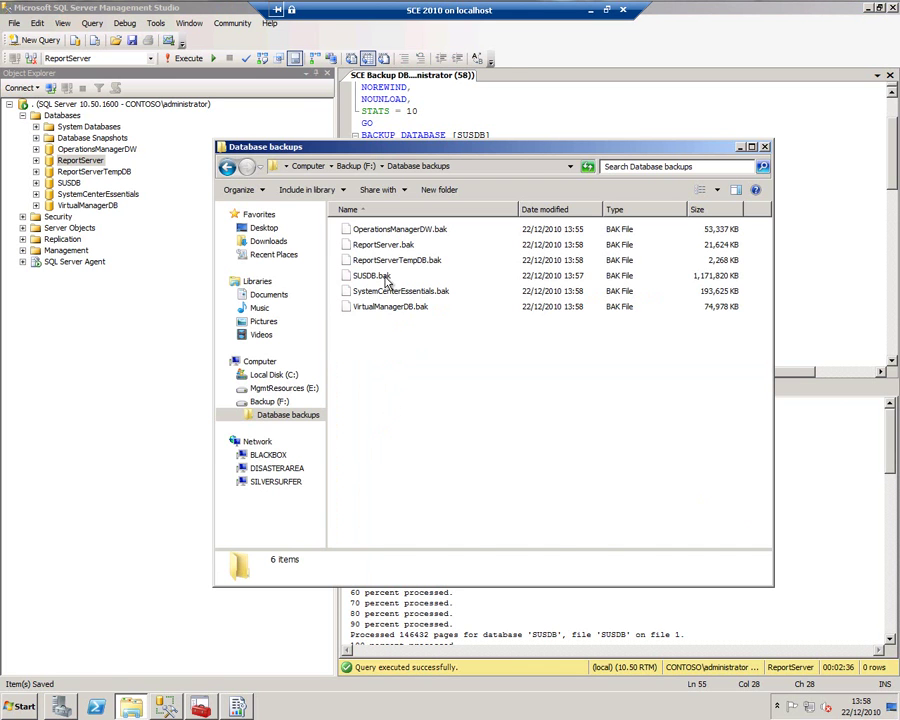
left_click(384, 262)
left_click(385, 248)
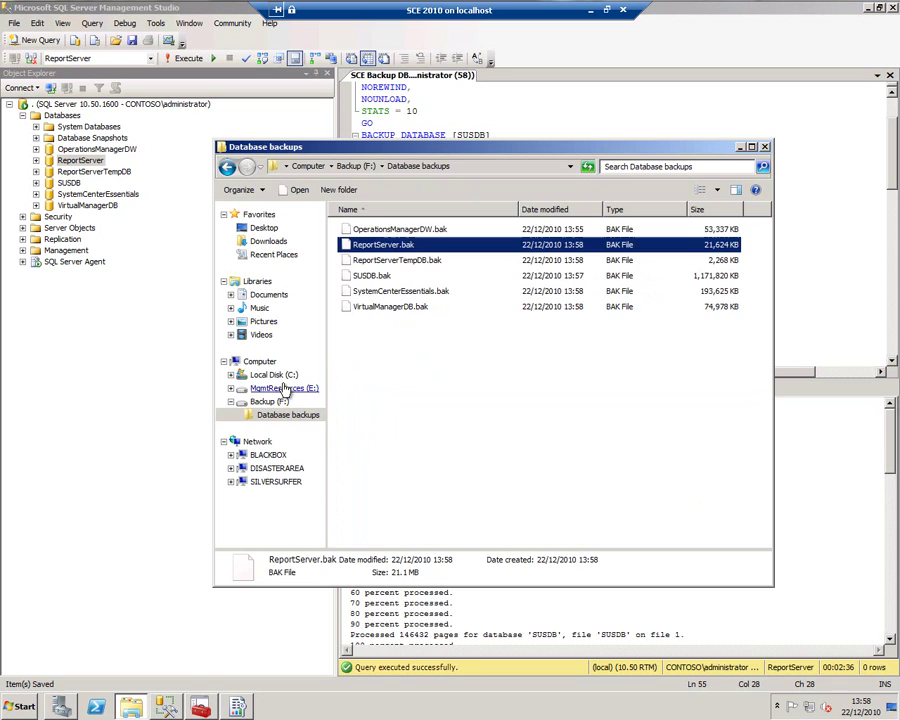
Step: Copy the WindowsUpdateContent folder from C: to the Backup (F:) drive and minimize the copy progress window
left_click(280, 376)
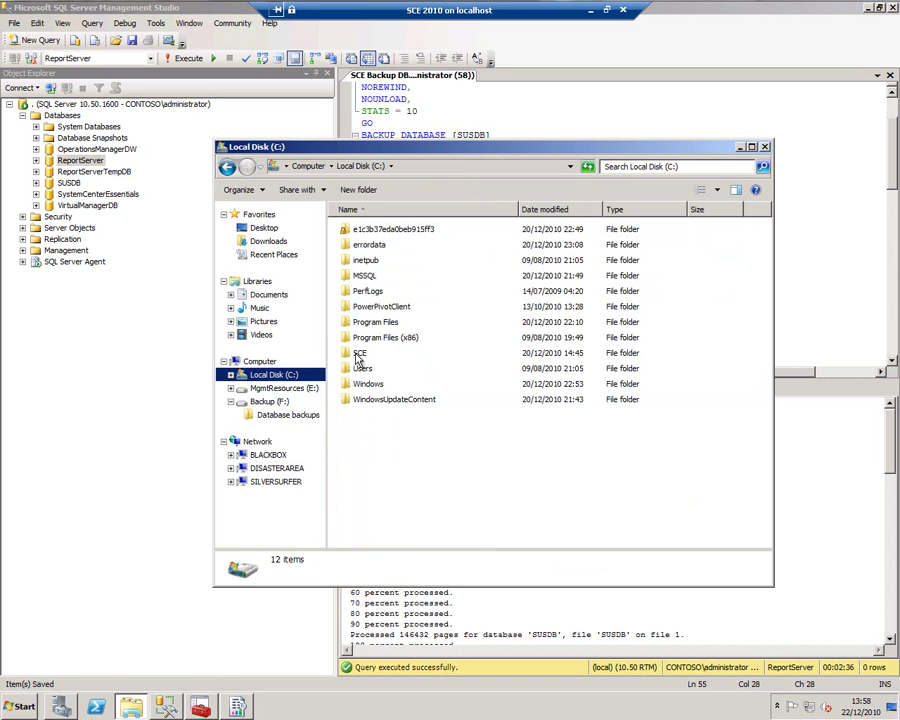
left_click(365, 402)
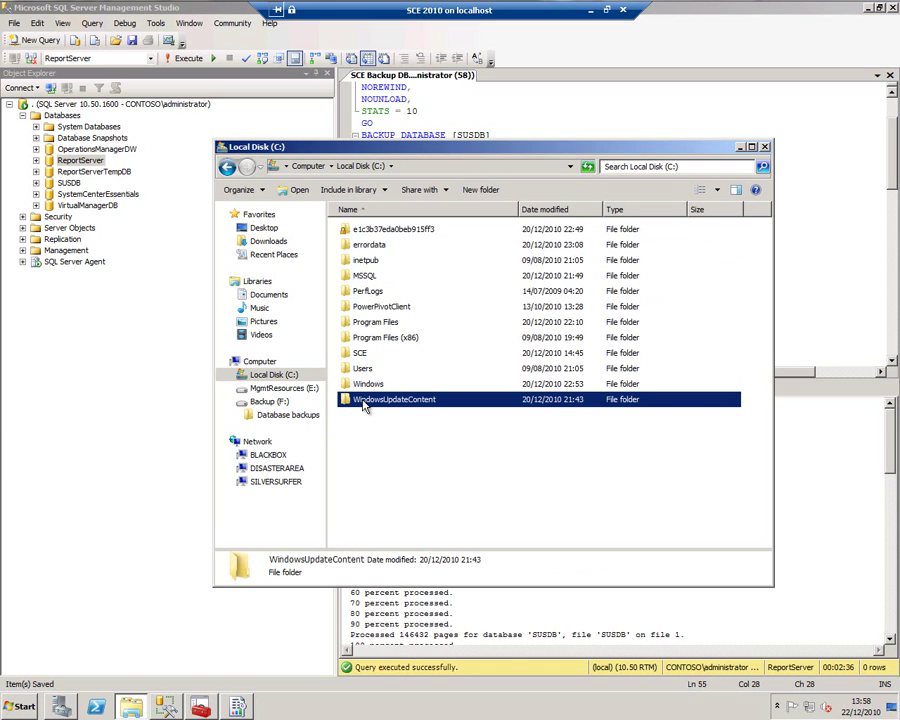
left_click_drag(365, 400, 291, 404)
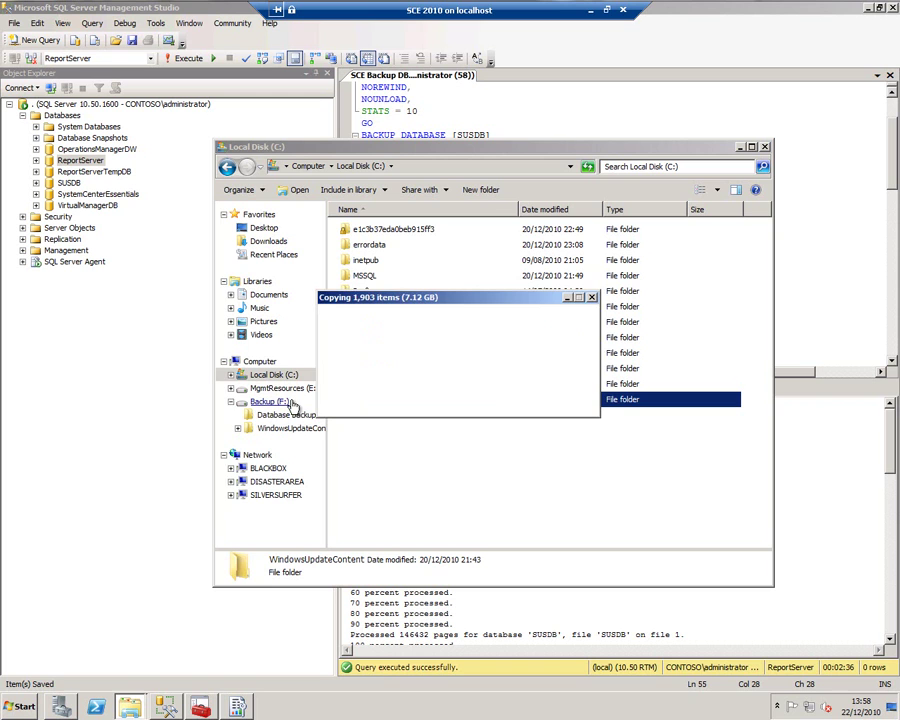
left_click(566, 298)
Step: Look inside the SCE folder on C: and copy that folder to the Backup (F:) drive
double_click(362, 353)
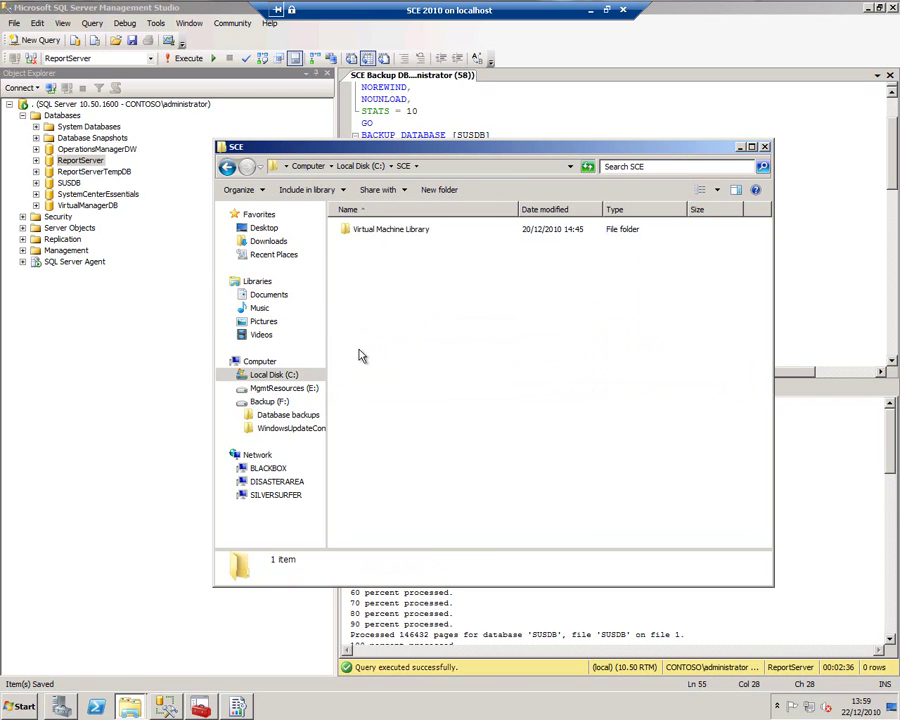
left_click(348, 236)
left_click(355, 166)
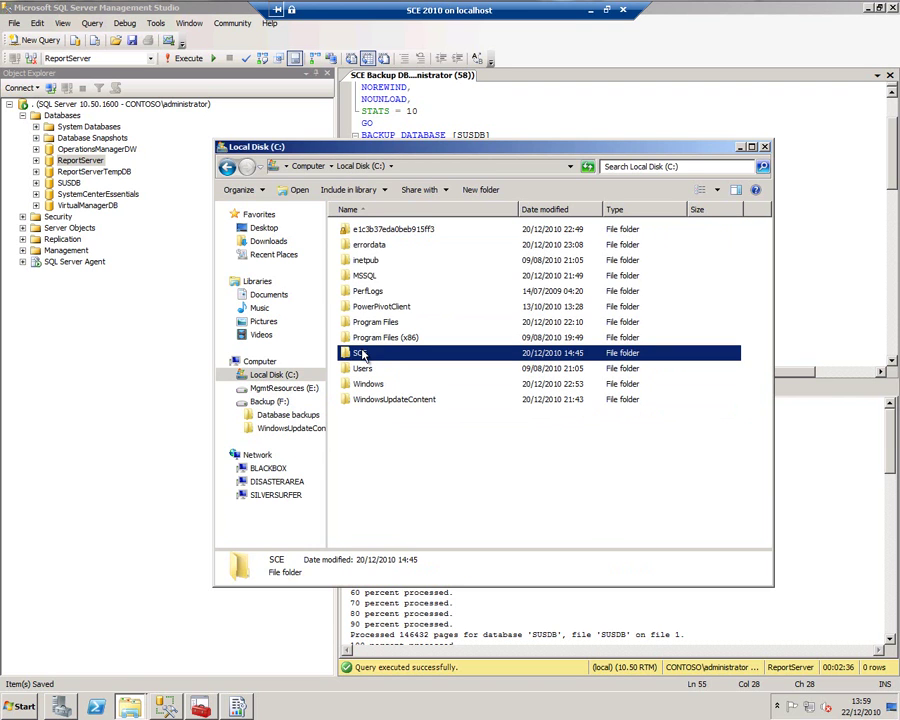
Step: Copy the System Center Management Packs folder from Program Files on C: to the Backup (F:) drive
double_click(367, 324)
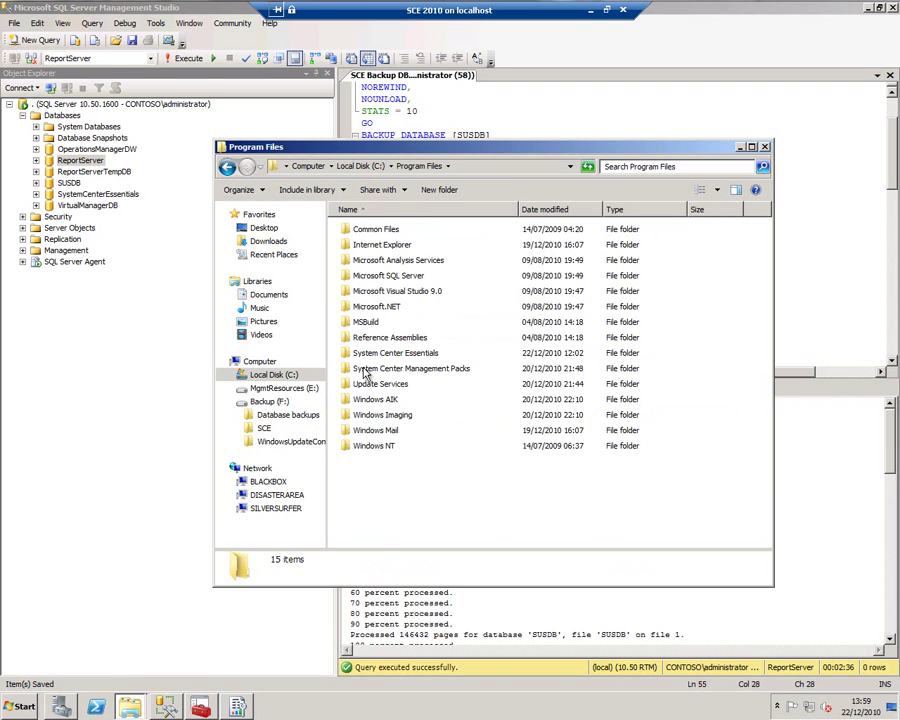
left_click(365, 370)
left_click_drag(365, 373, 270, 401)
Step: Look inside the Certificates folder of System Center Essentials in Program Files and copy that folder to the Backup (F:) drive
double_click(380, 353)
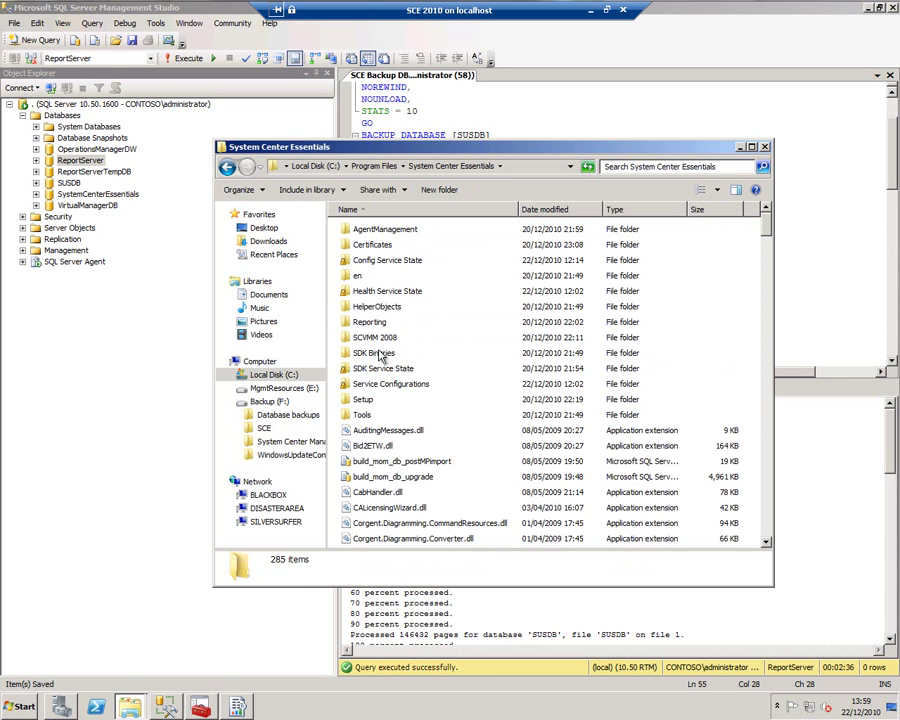
double_click(364, 246)
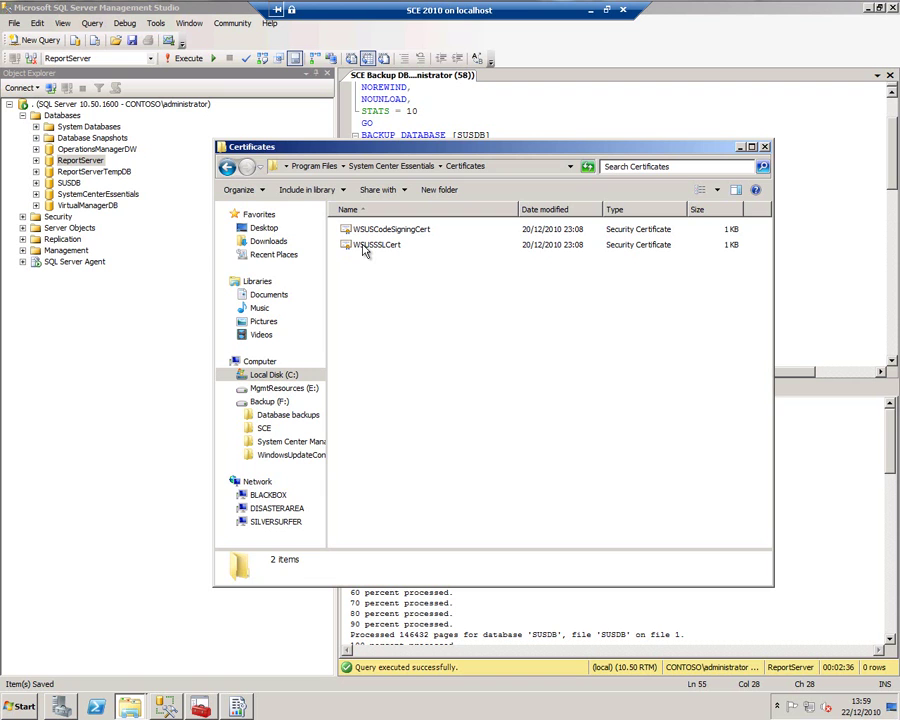
left_click(390, 166)
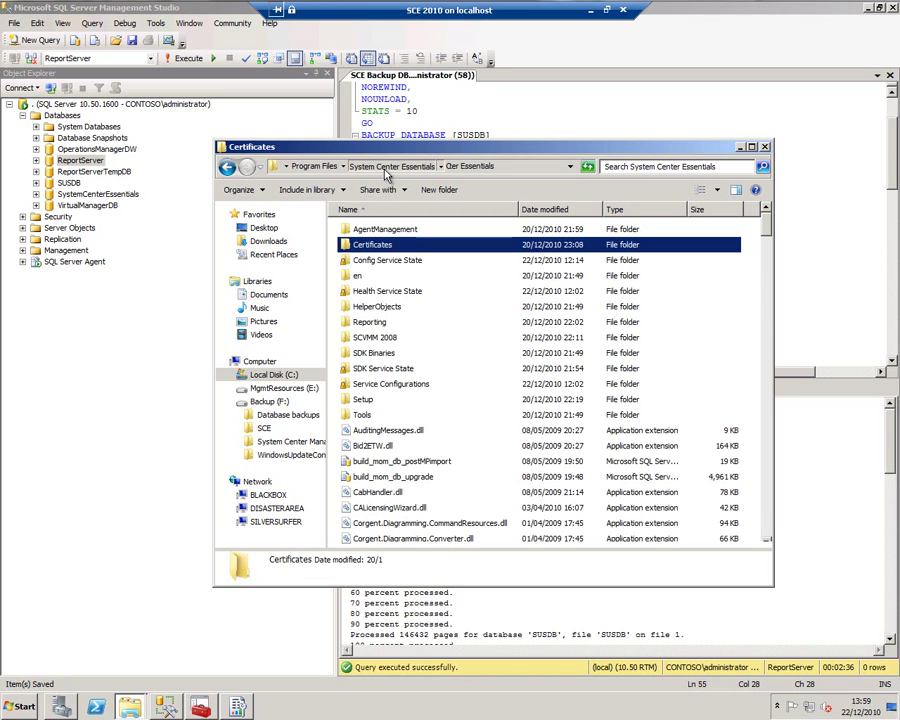
left_click_drag(370, 244, 283, 402)
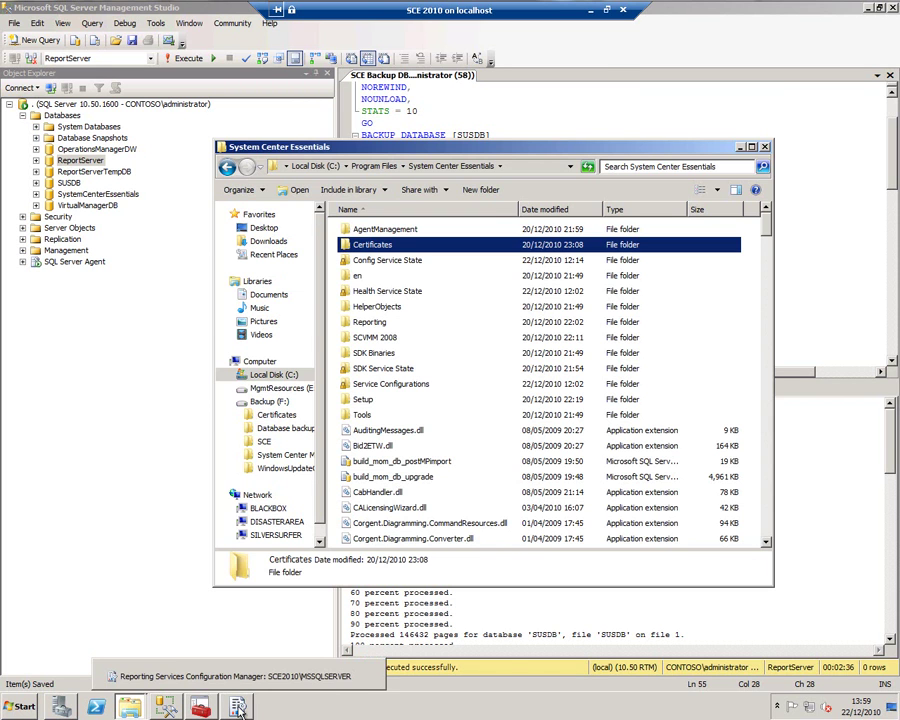
Step: Start an encryption key backup in Reporting Services Configuration Manager and set its file location to F:\SSRS.snk
left_click(200, 707)
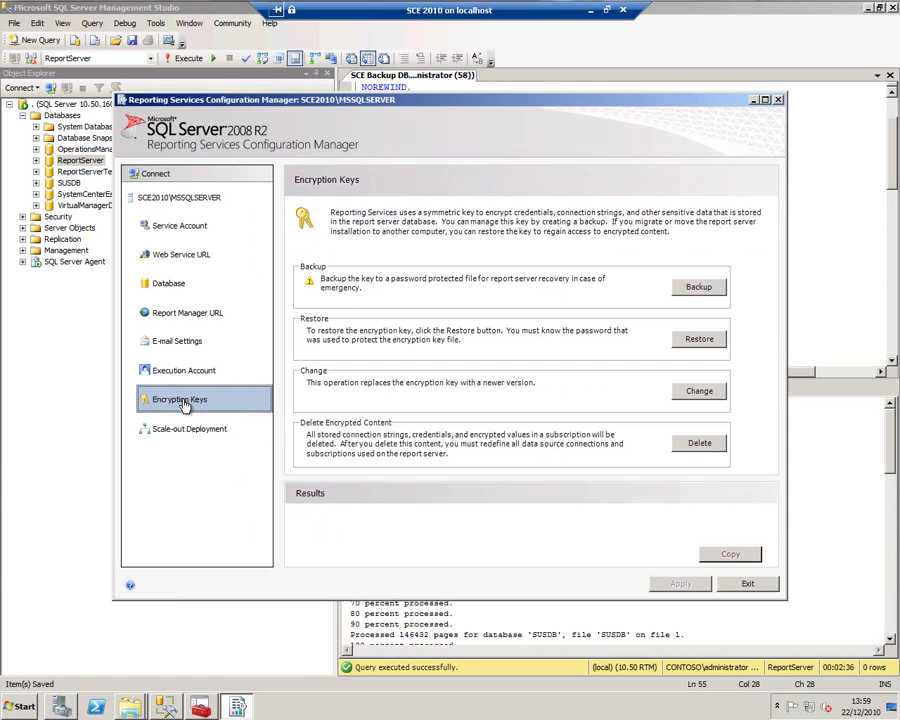
left_click(698, 287)
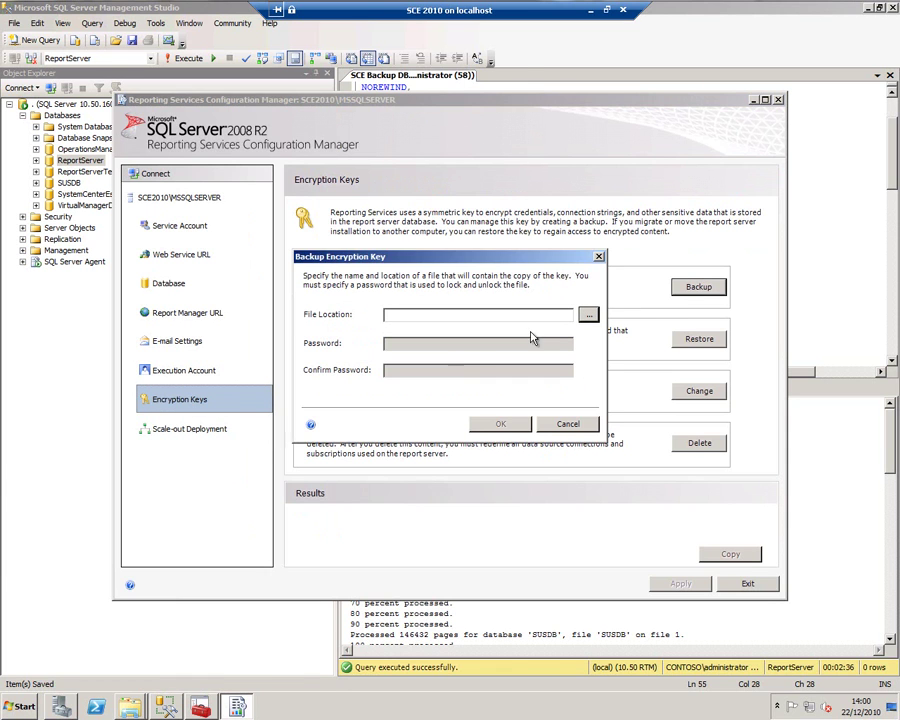
left_click(588, 315)
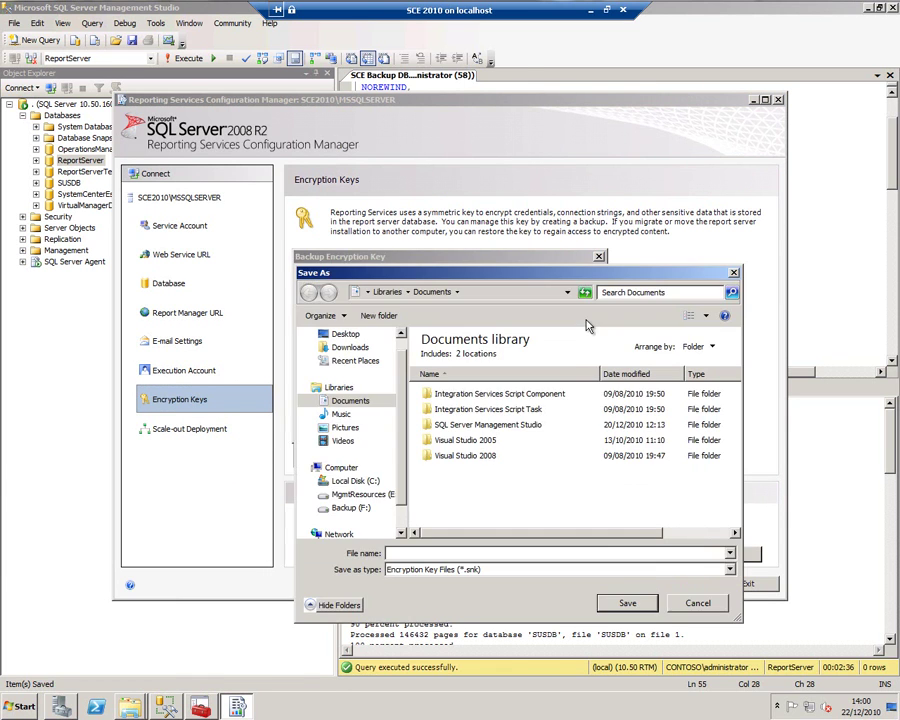
left_click(345, 509)
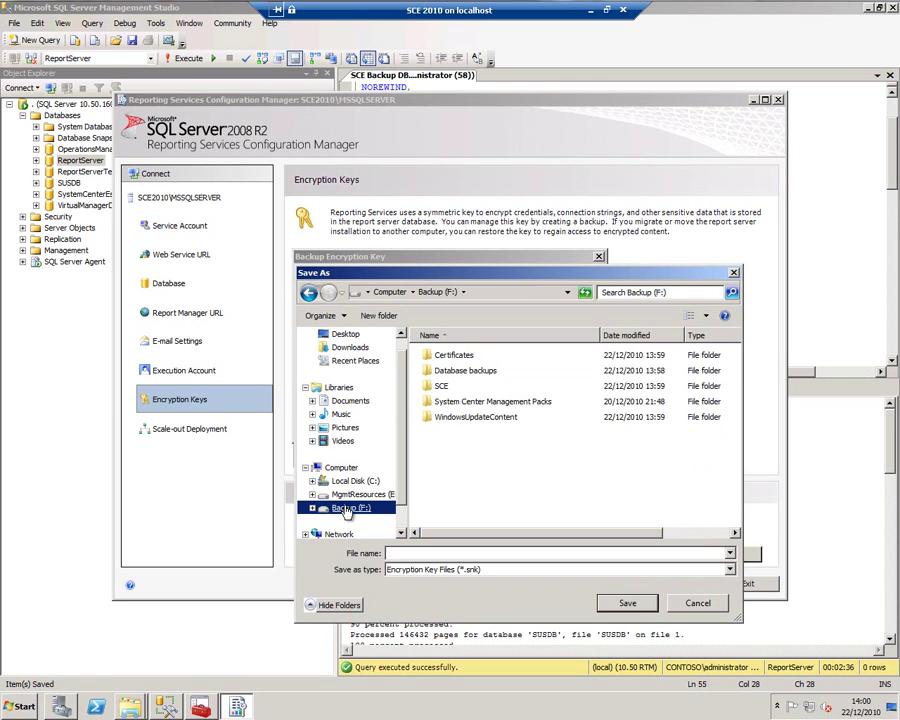
left_click(450, 553)
type("SSRS")
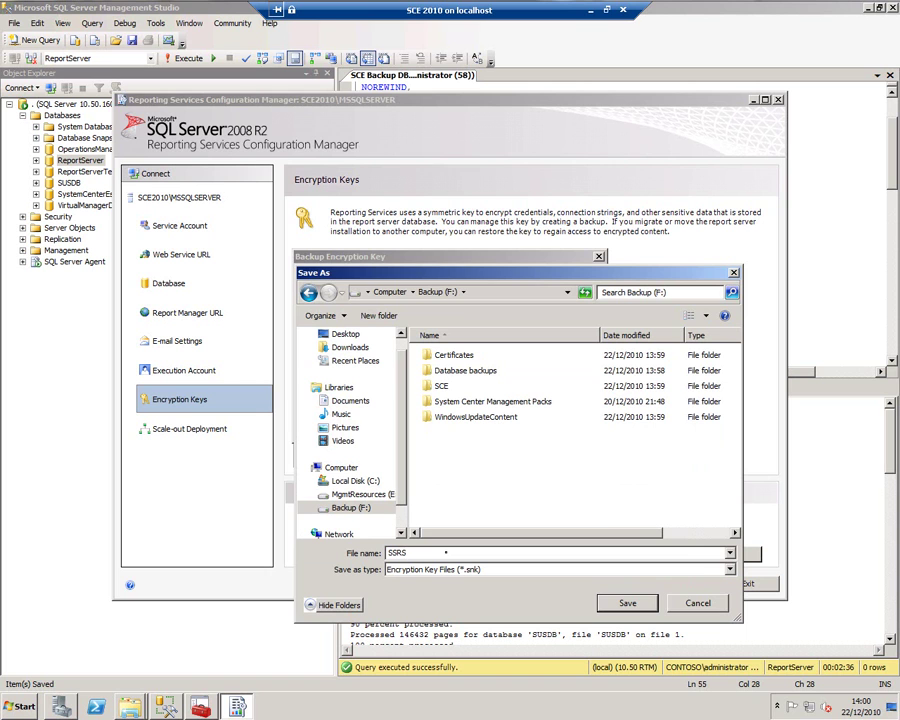
left_click(605, 603)
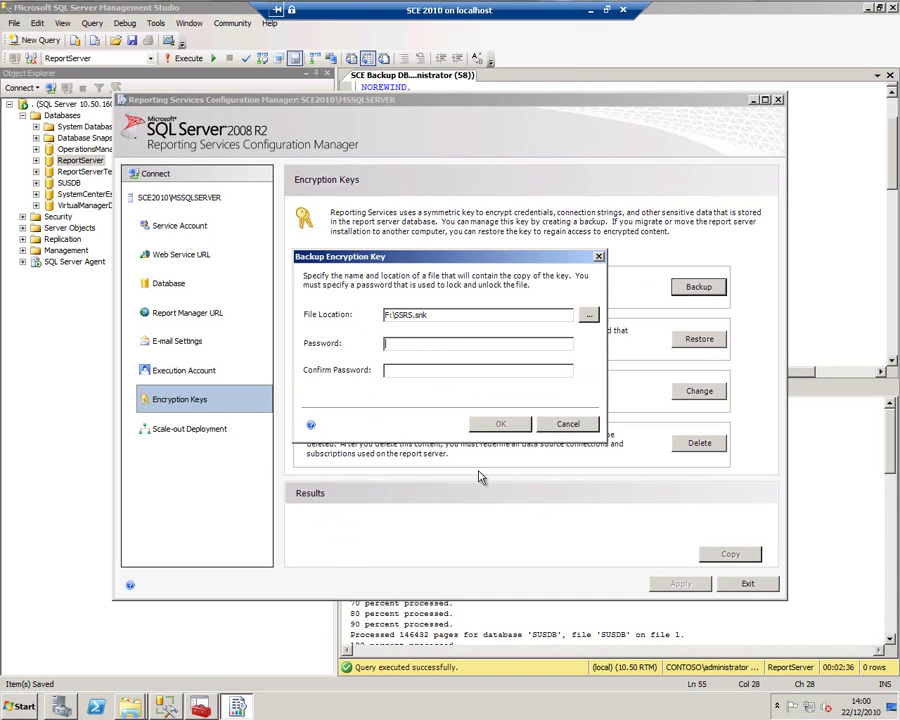
Step: Enter and confirm the password to complete the encryption key backup, and check for the SSRS file on the Backup (F:) drive
type("••••••••••")
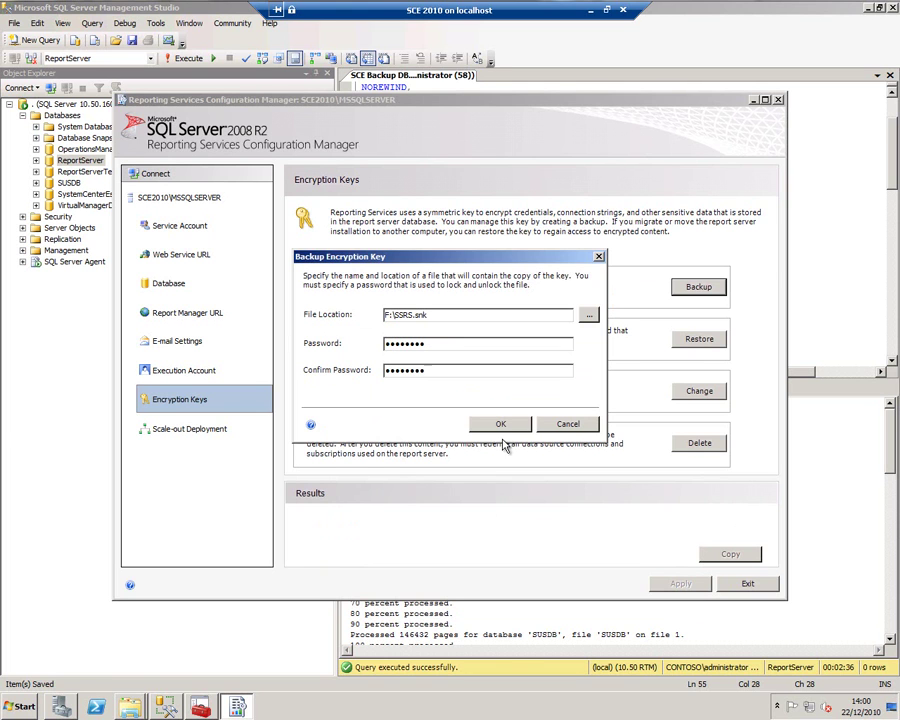
left_click(501, 424)
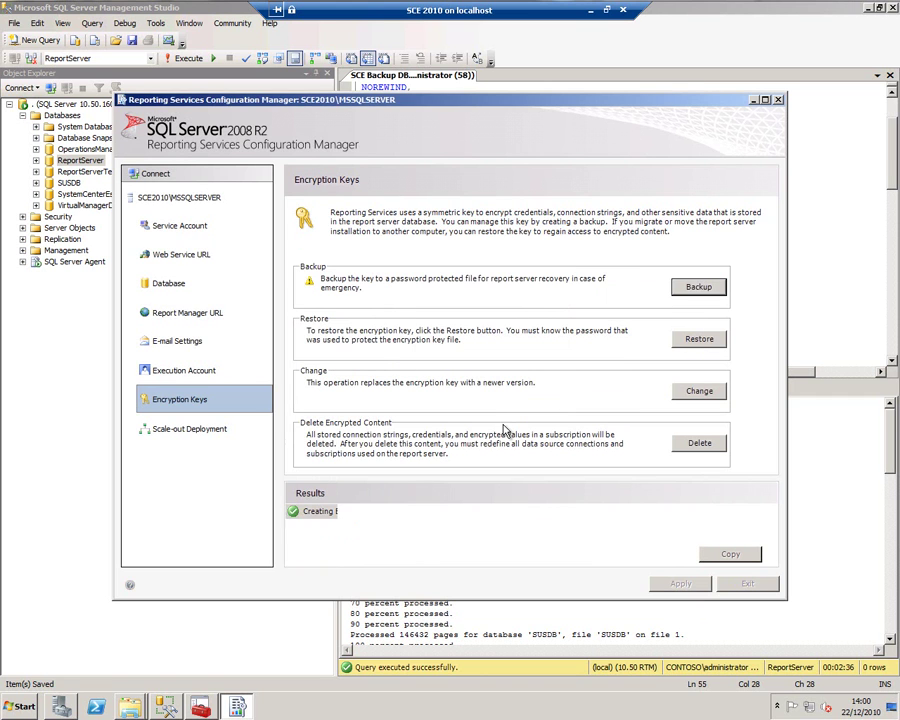
left_click(745, 584)
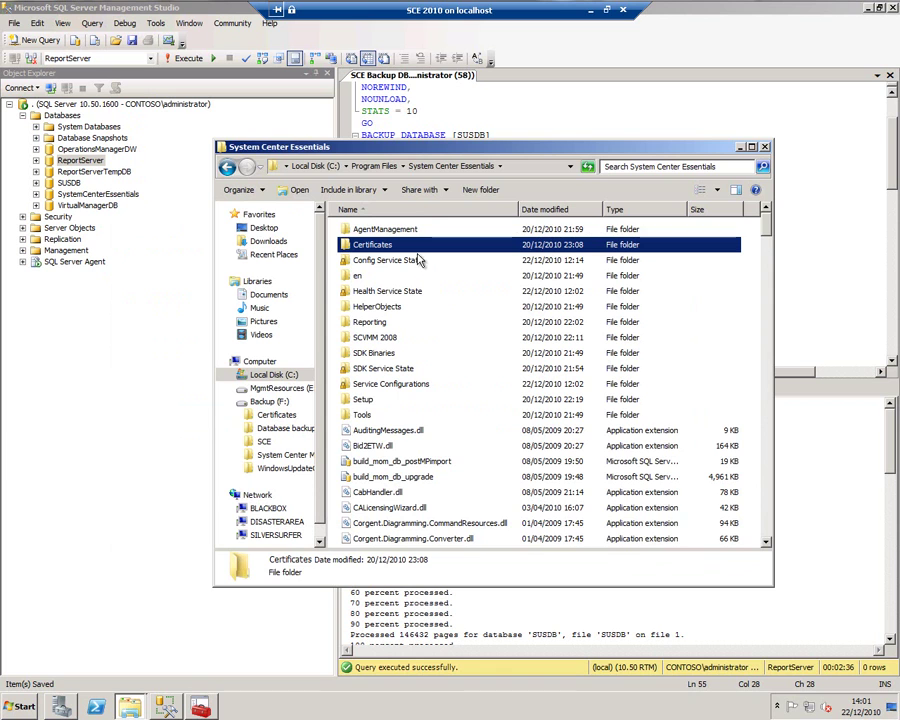
left_click(262, 402)
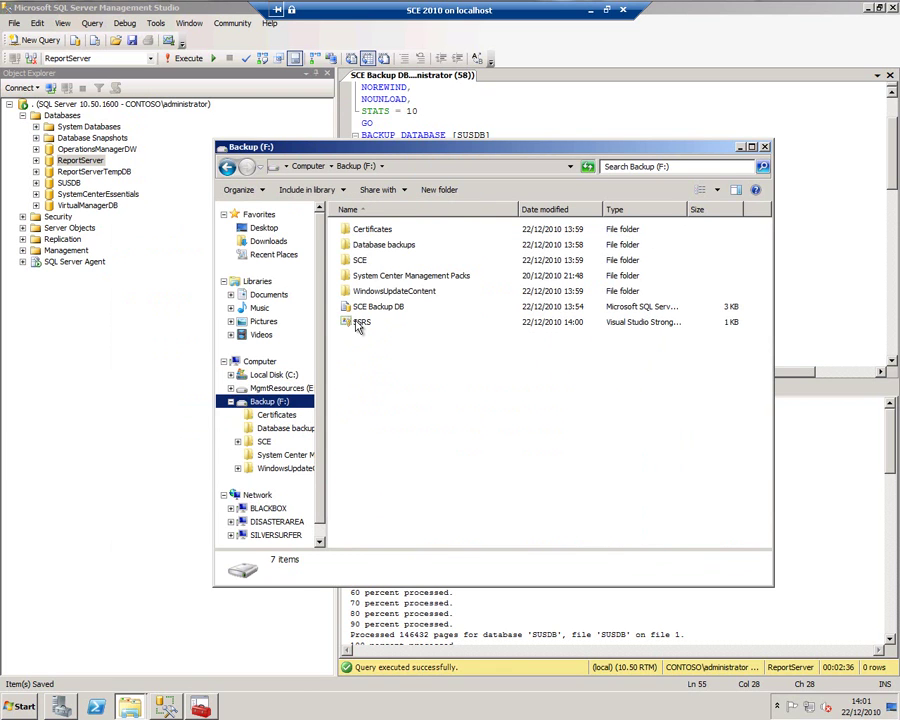
left_click(449, 379)
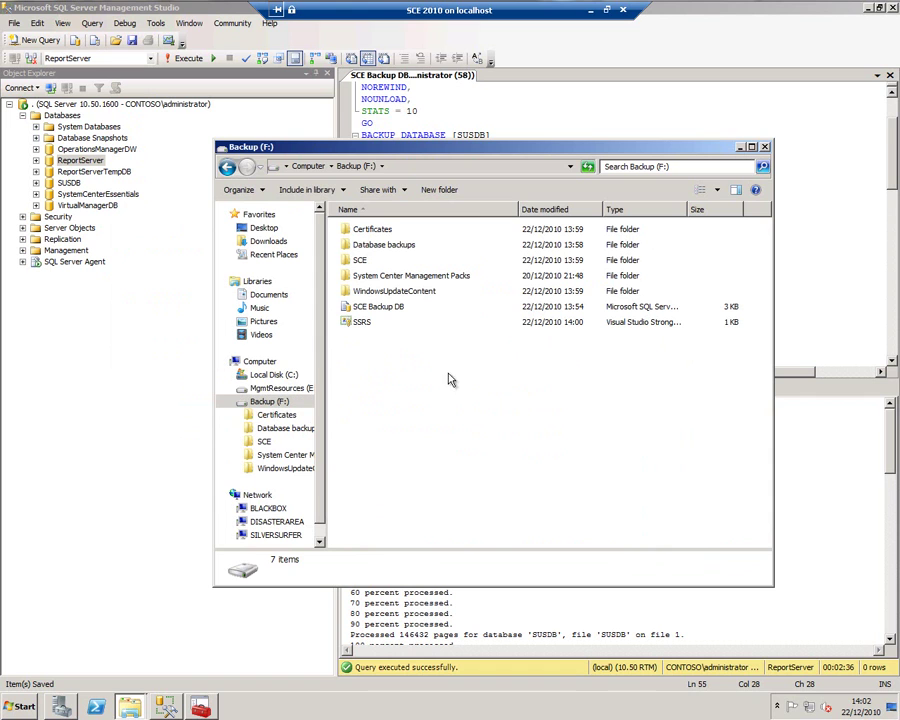
Step: Open an empty MMC console and add the Certificates snap-in for the computer account on the local computer
left_click(24, 707)
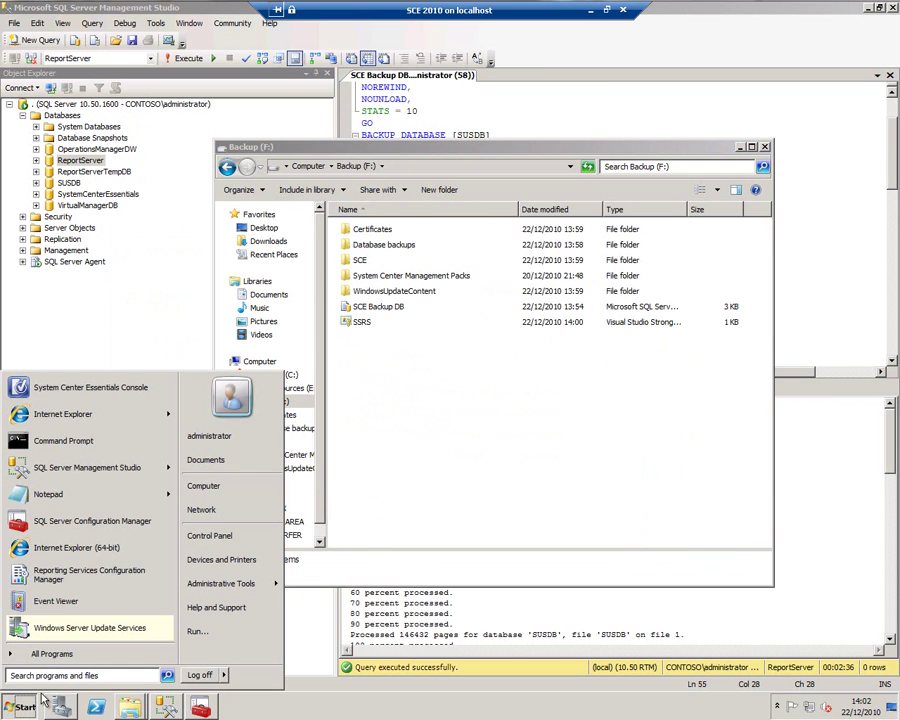
type("mmc")
key("Return")
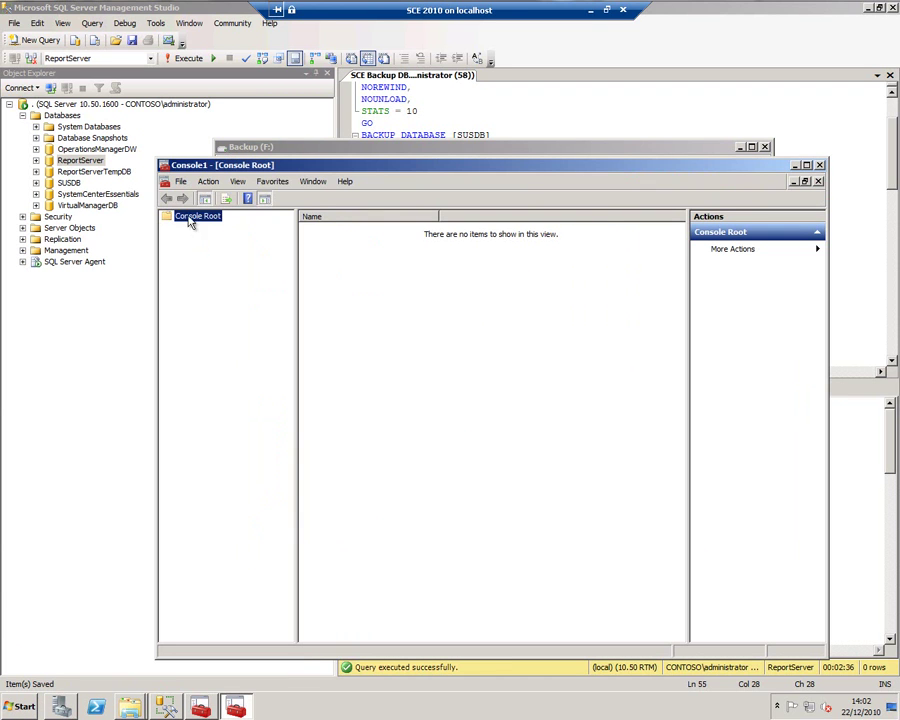
left_click(181, 180)
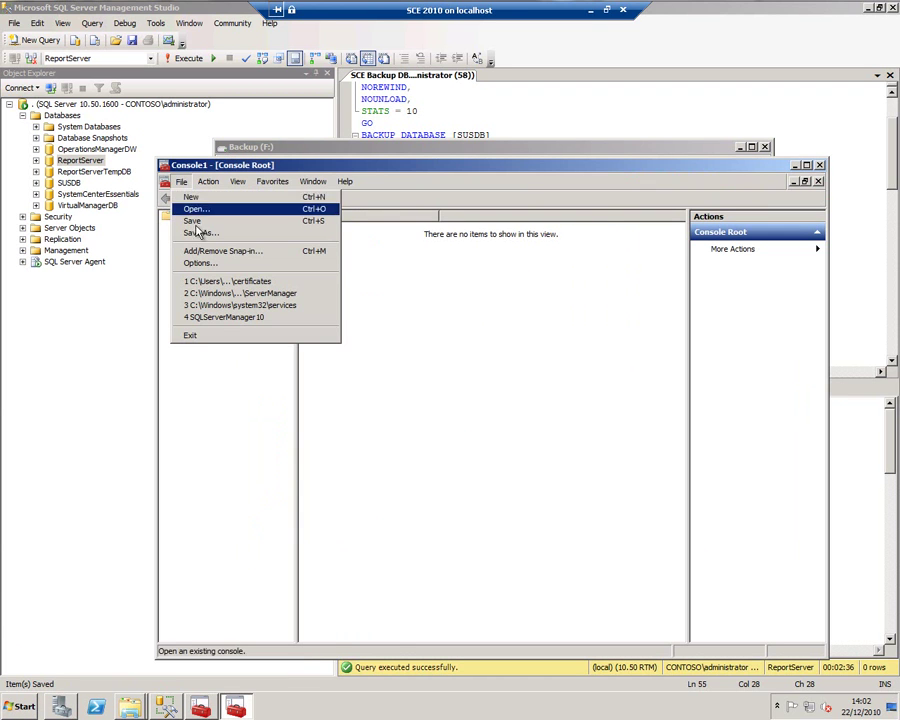
left_click(205, 251)
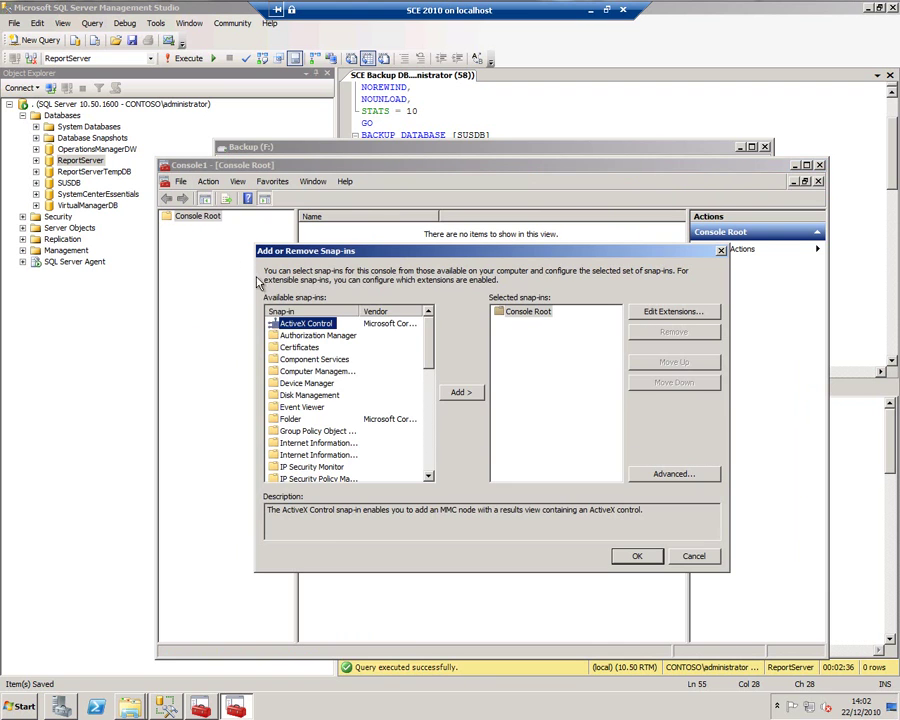
left_click(303, 348)
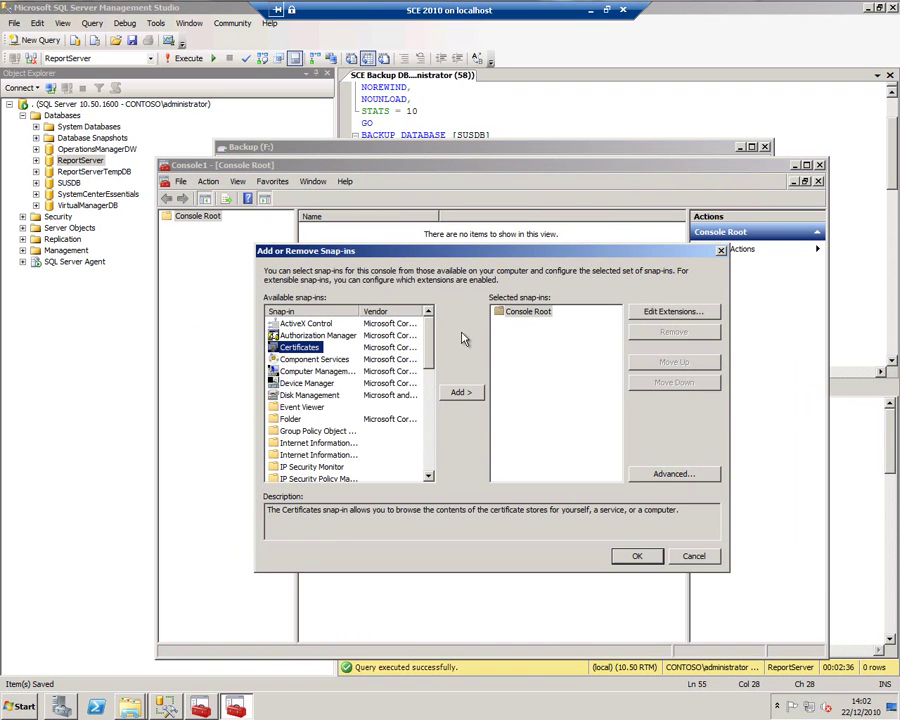
left_click(460, 393)
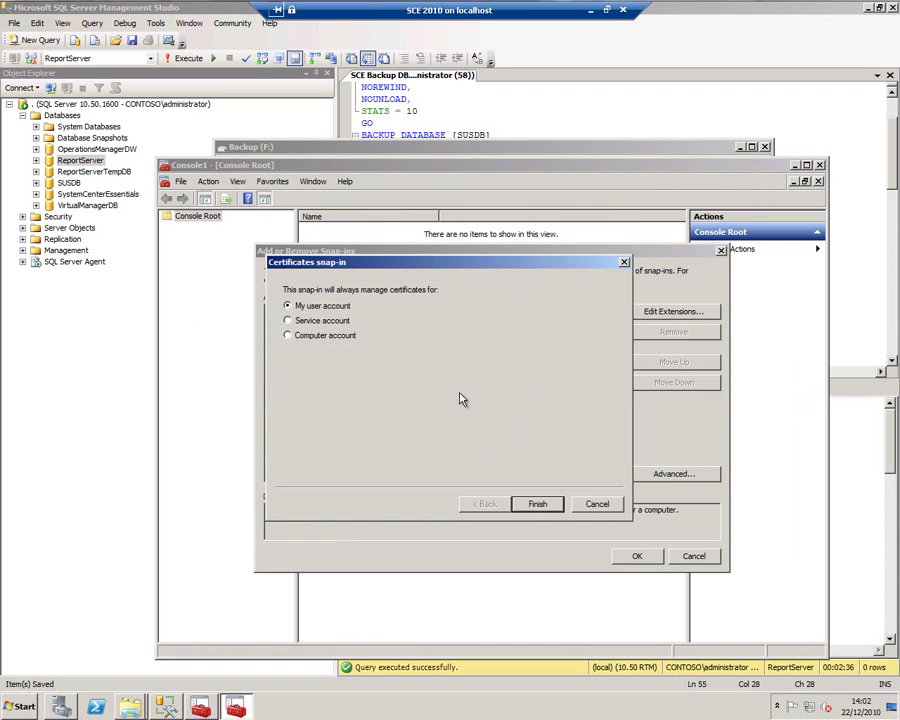
left_click(330, 340)
left_click(520, 503)
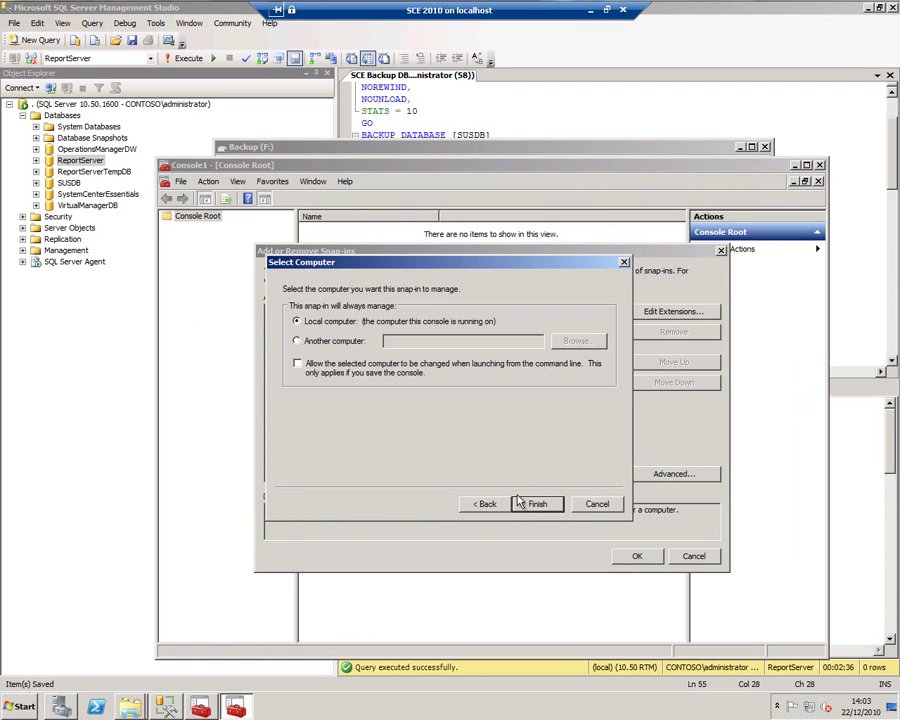
left_click(533, 503)
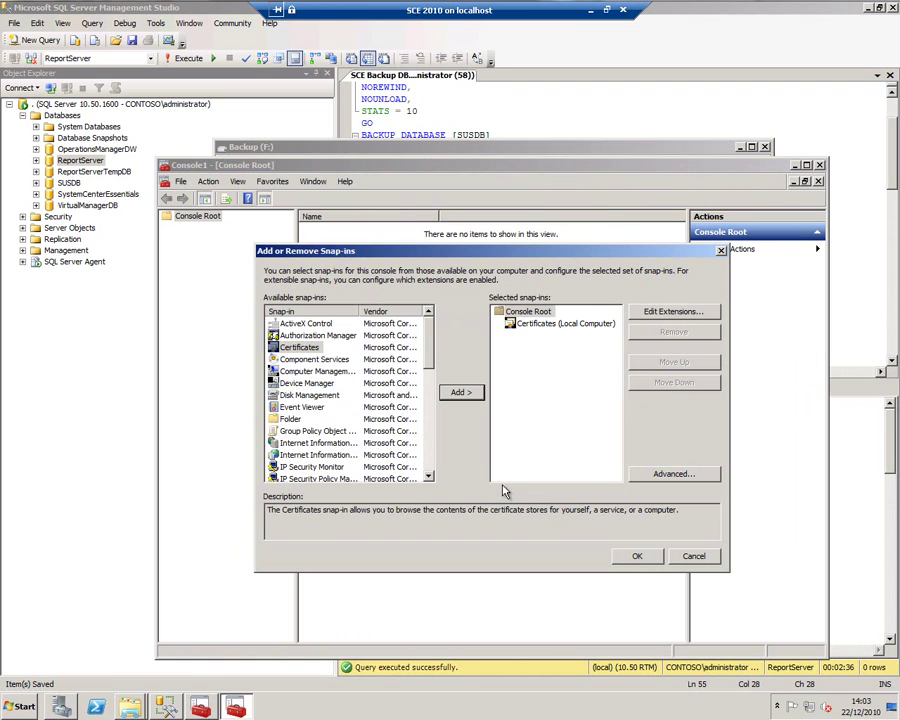
left_click(637, 556)
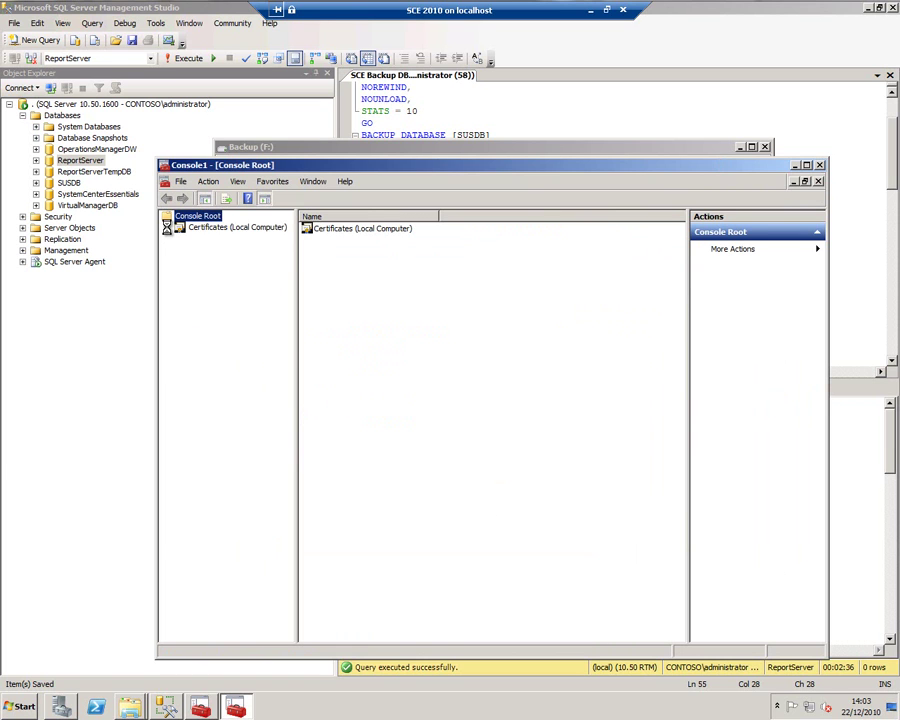
Step: Start exporting the Essentials Publishers Self-signed certificate from the WSUS certificate store of the local computer
left_click(167, 227)
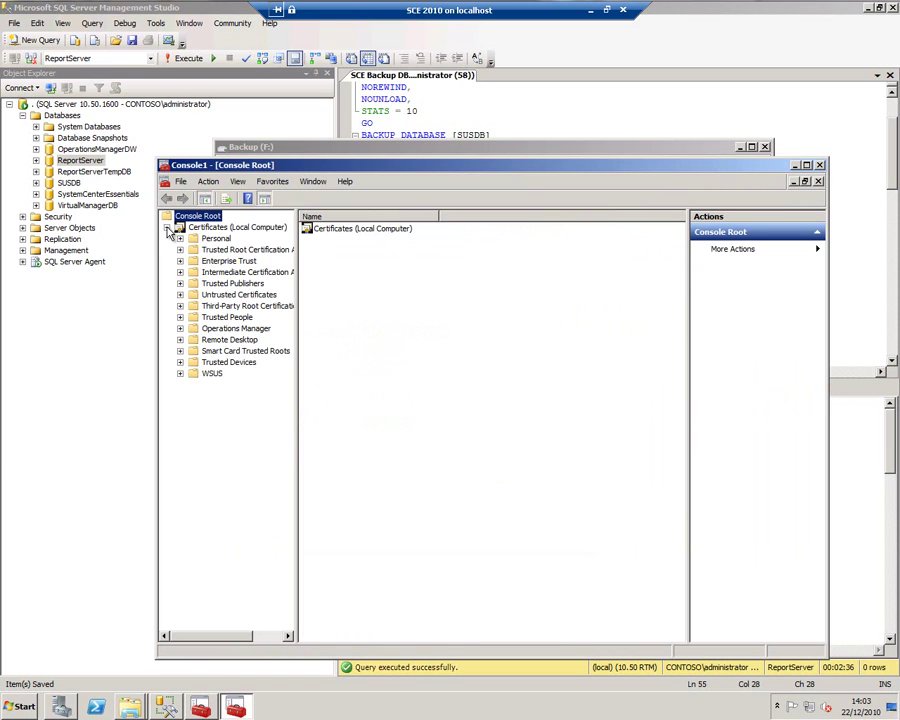
double_click(213, 375)
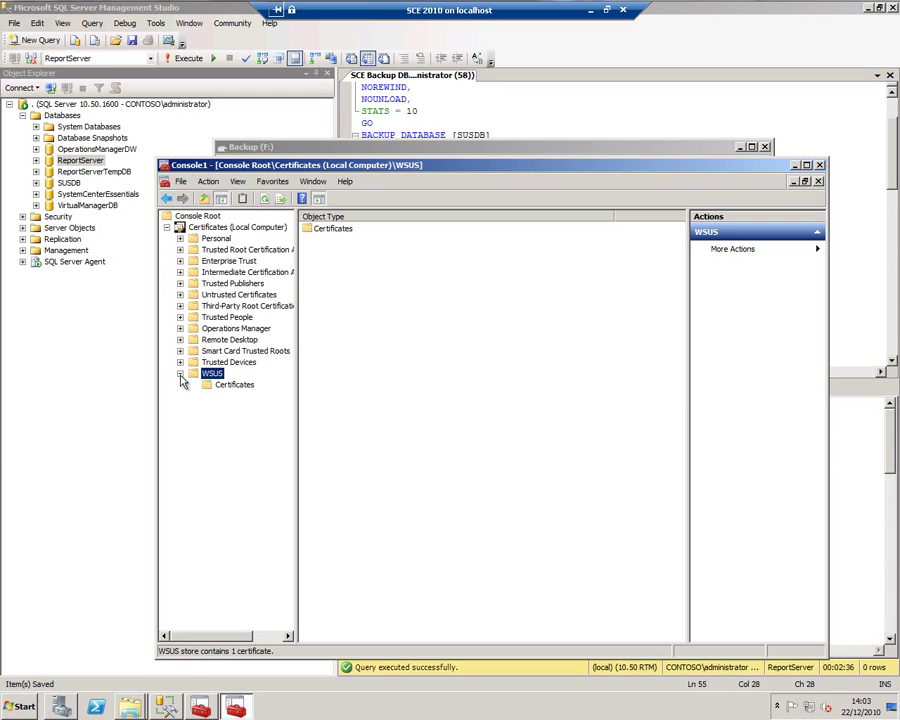
left_click(233, 385)
left_click(339, 232)
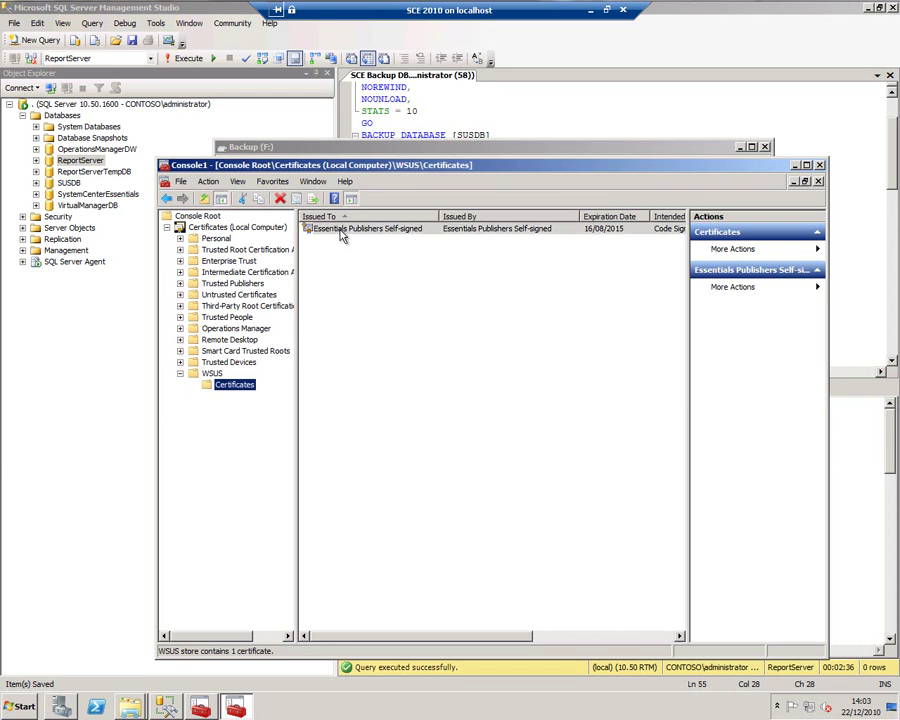
right_click(341, 235)
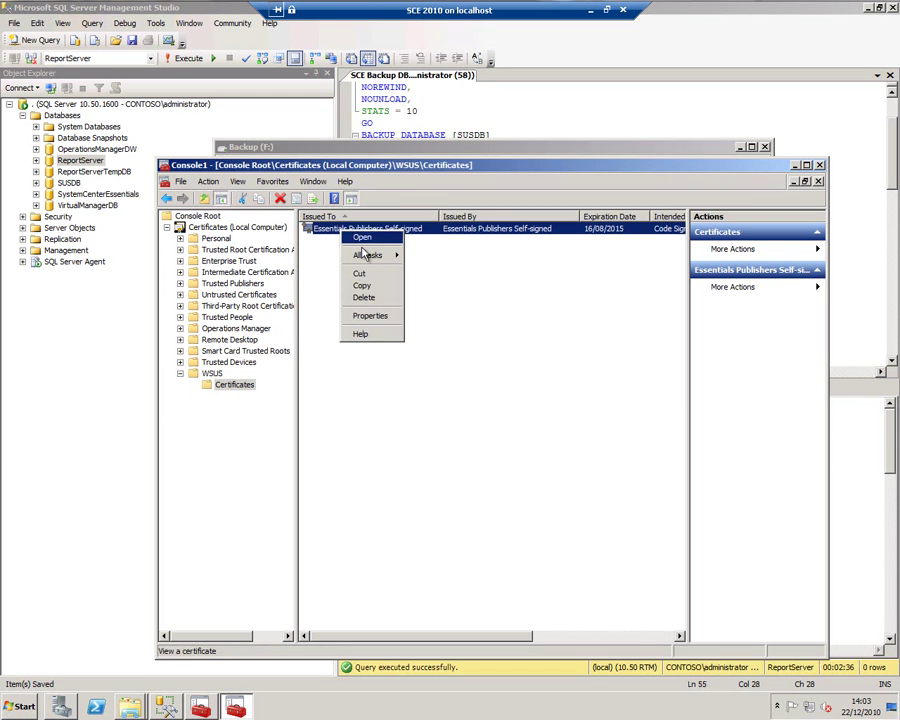
mouse_move(370, 255)
left_click(427, 274)
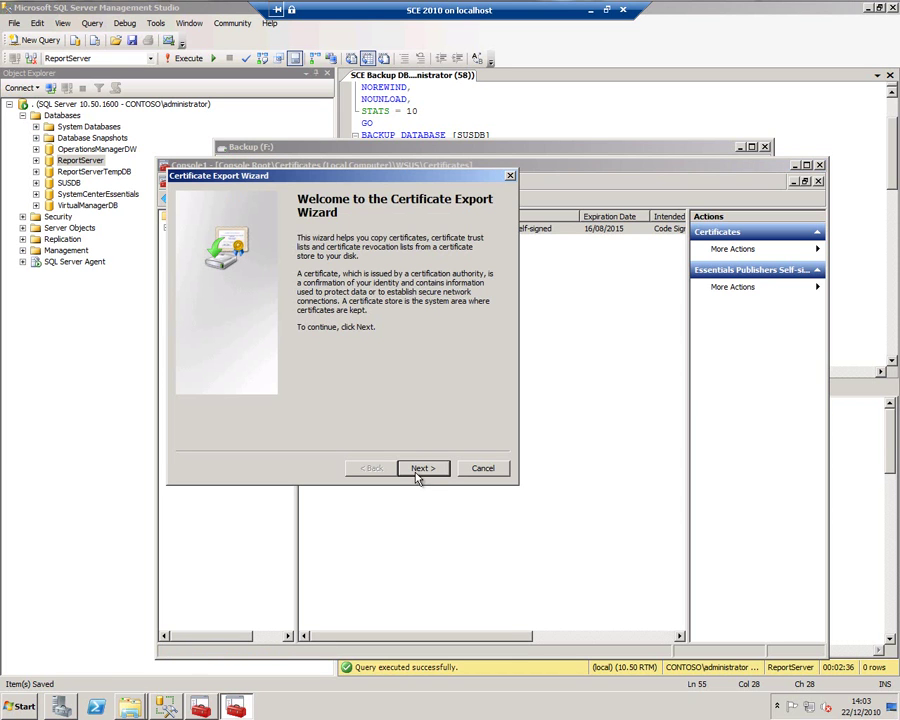
Step: Export the private key in PKCS #12 (.PFX) format with all extended properties and all certificates in the certification path
left_click(420, 470)
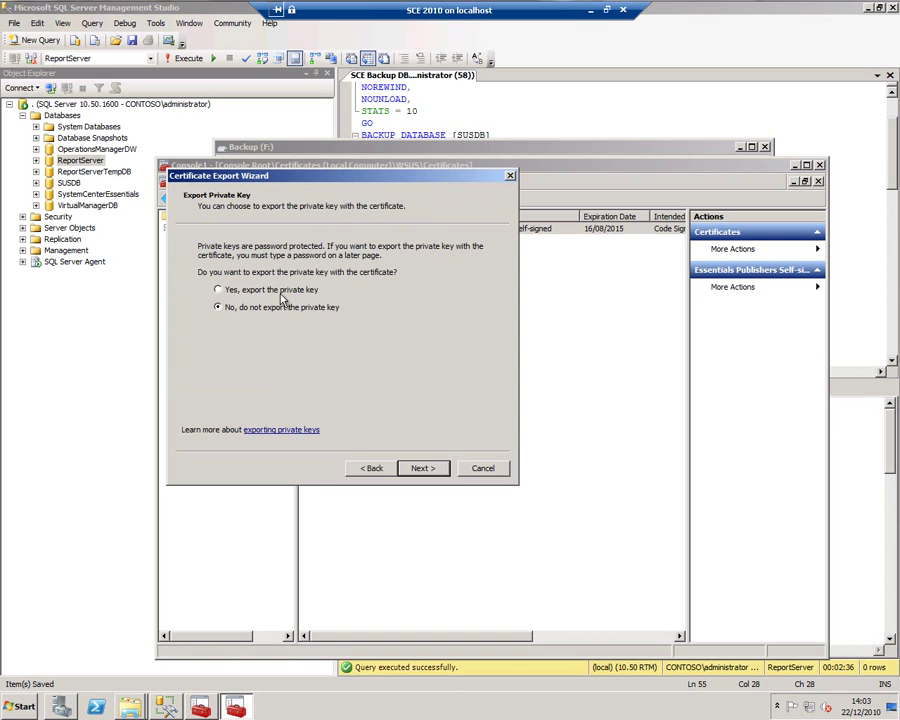
left_click(280, 290)
left_click(420, 468)
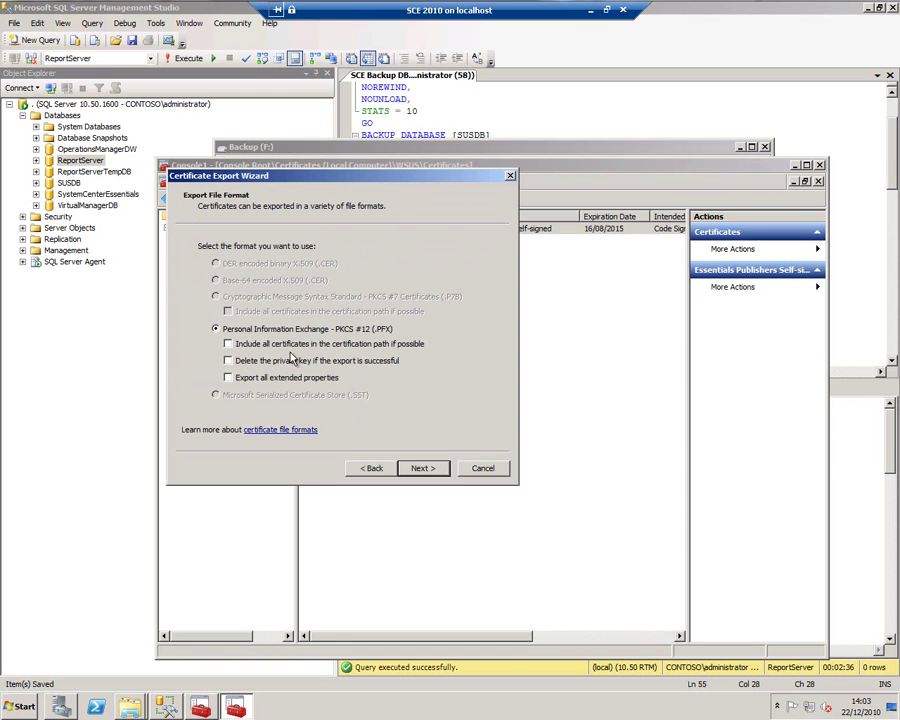
left_click(233, 377)
left_click(233, 361)
left_click(228, 361)
left_click(228, 344)
left_click(426, 471)
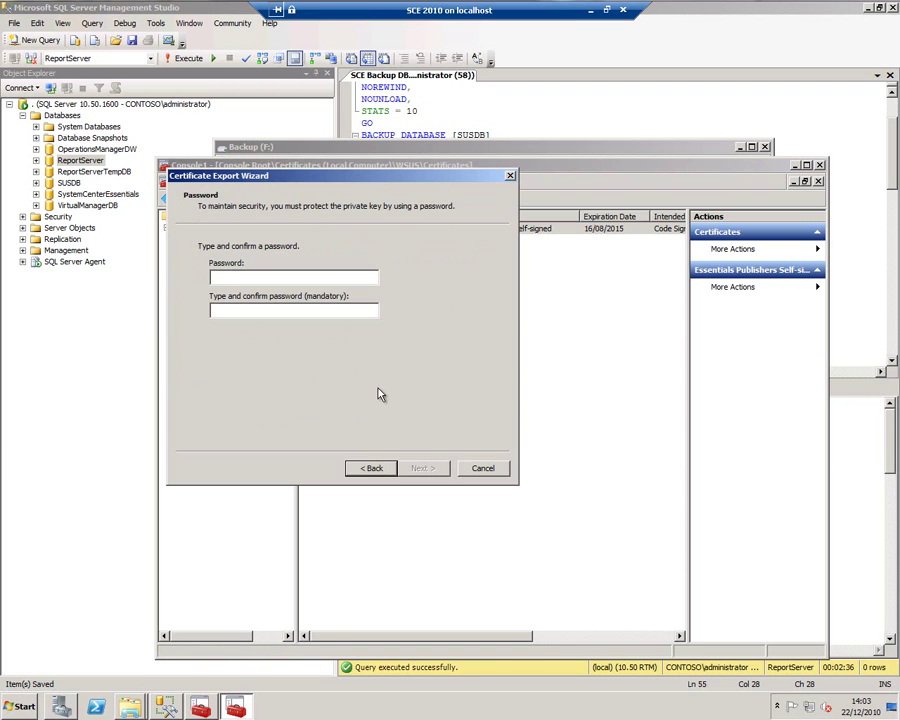
Step: Enter and confirm the password that protects the exported private key
type("•••")
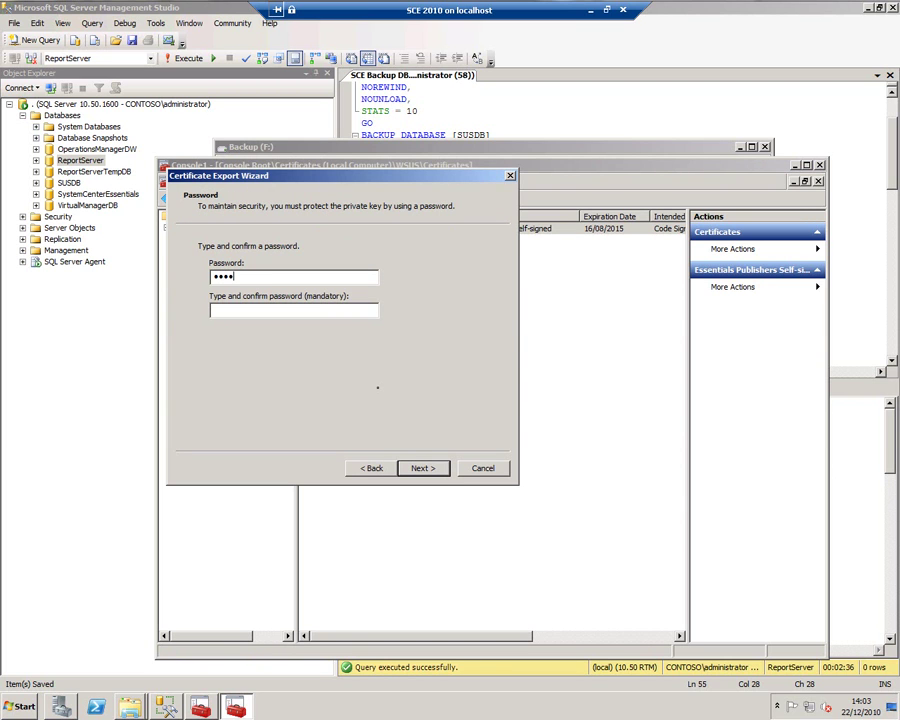
type("••••")
key("Tab")
type("••••••••")
key("Return")
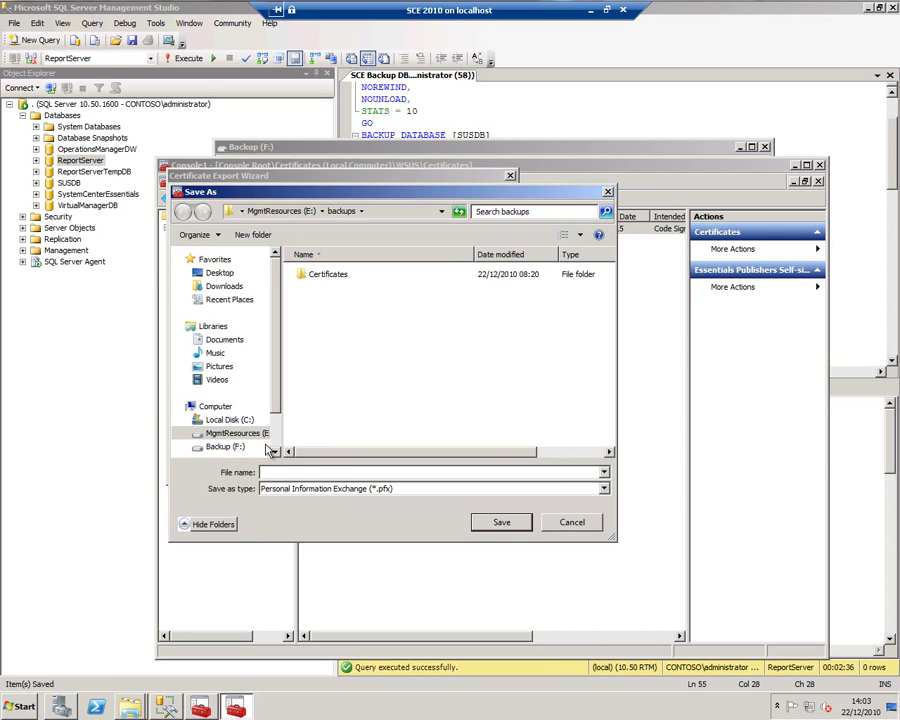
Step: Save the exported certificate as WSUS Certificate on the Backup (F:) drive, finish the export and return to the backup drive's folder window
left_click(210, 446)
left_click(335, 472)
type("WSUS Cer")
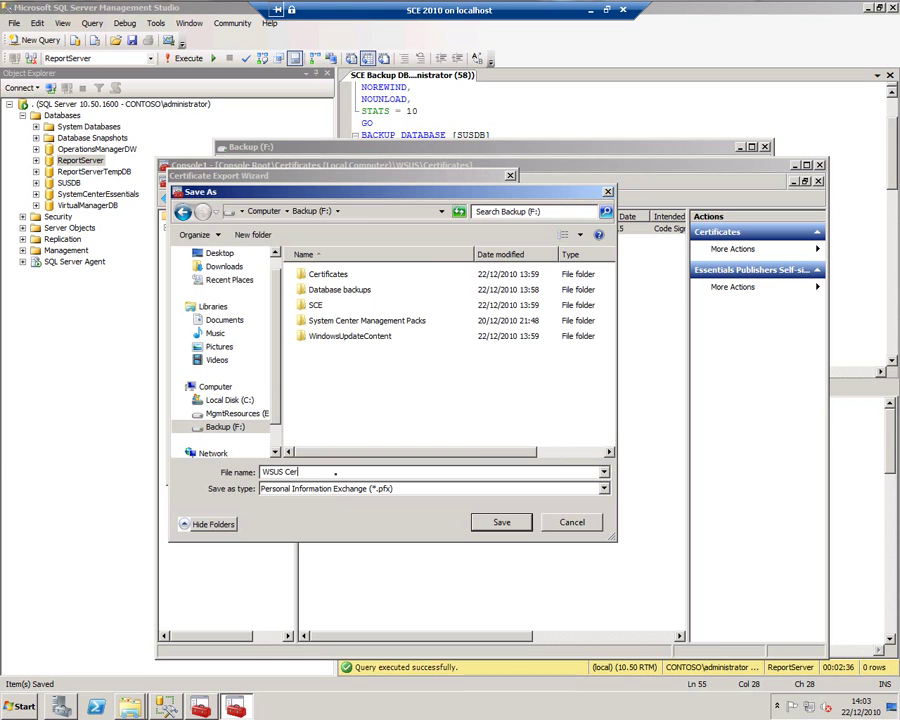
type("tificate")
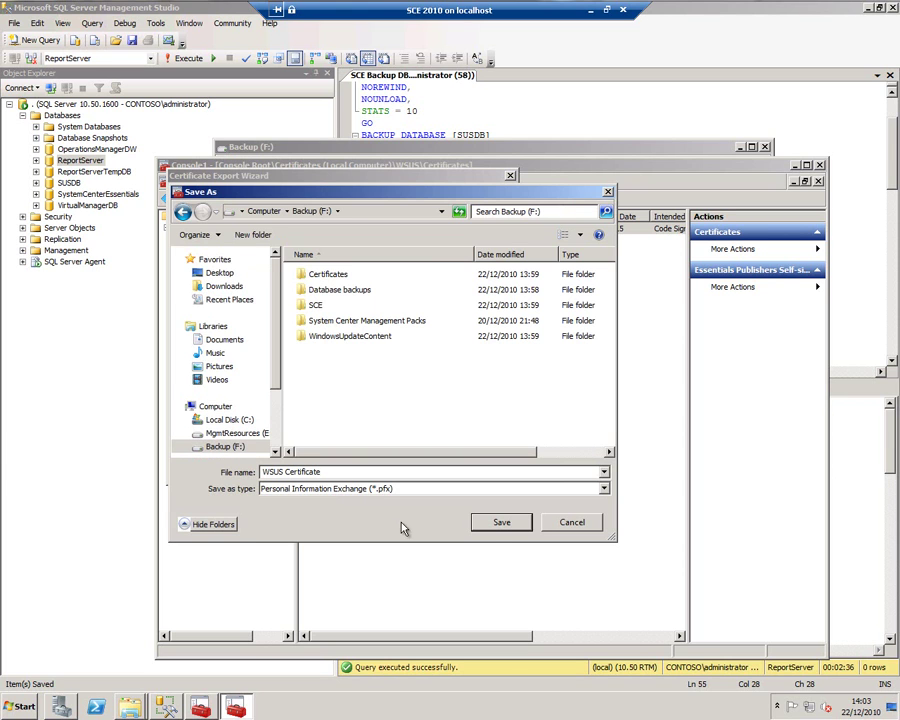
left_click(495, 527)
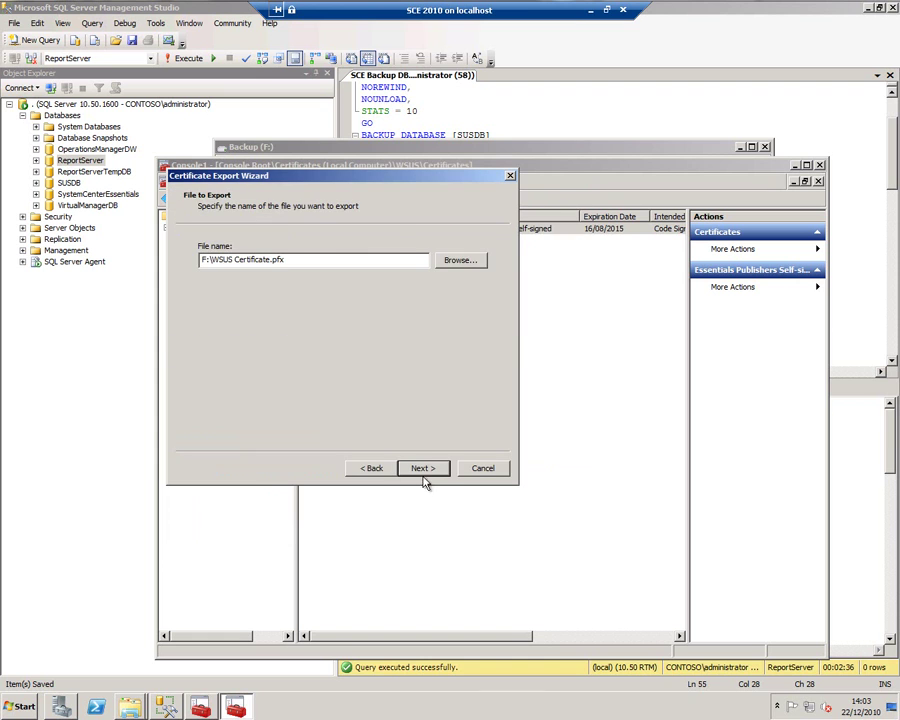
left_click(424, 471)
left_click(424, 470)
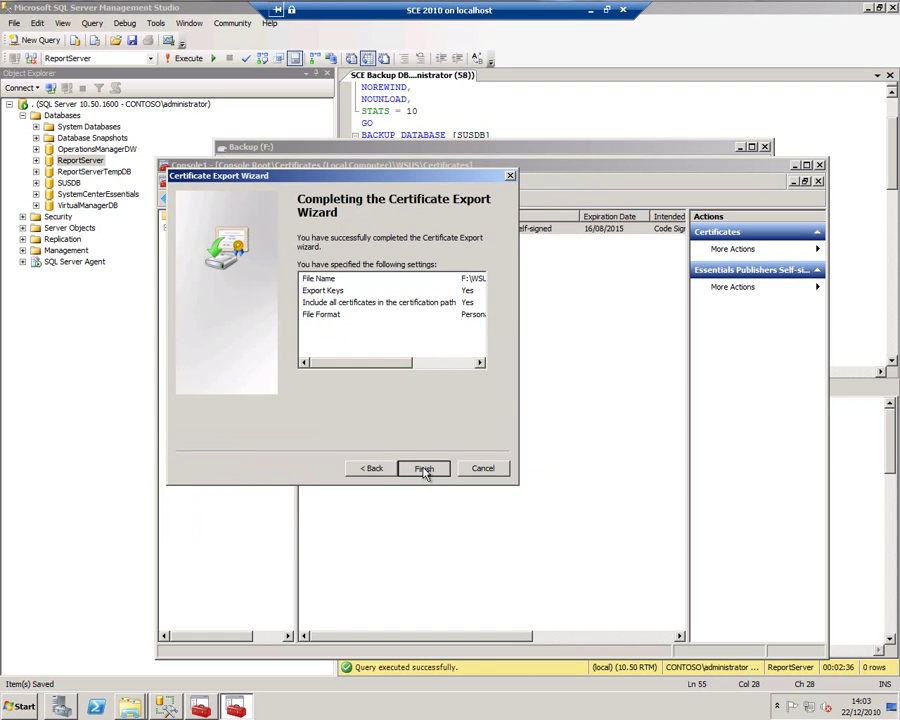
left_click(460, 388)
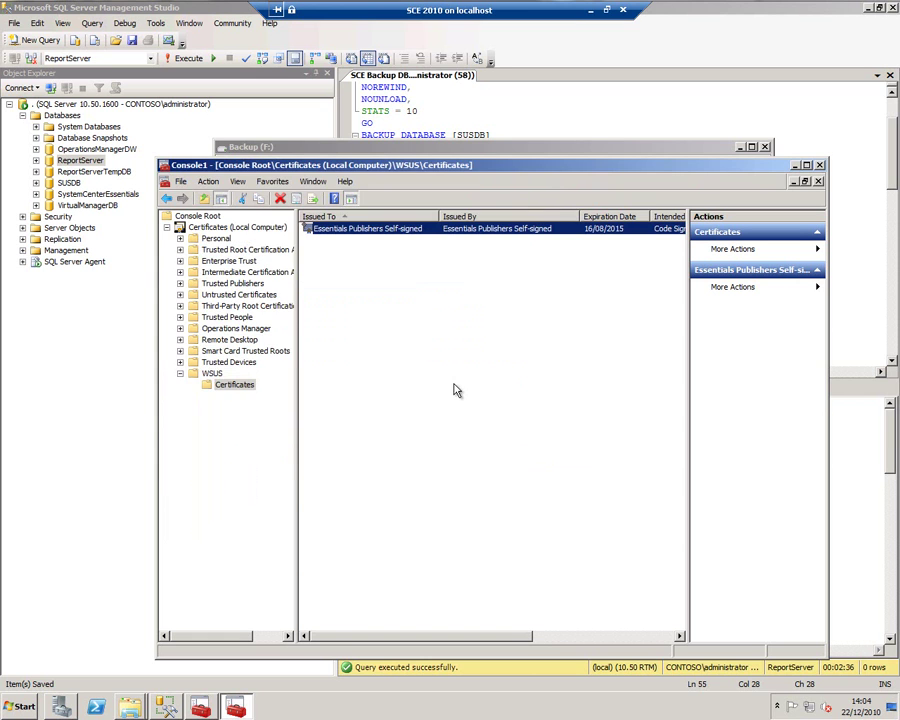
left_click(558, 148)
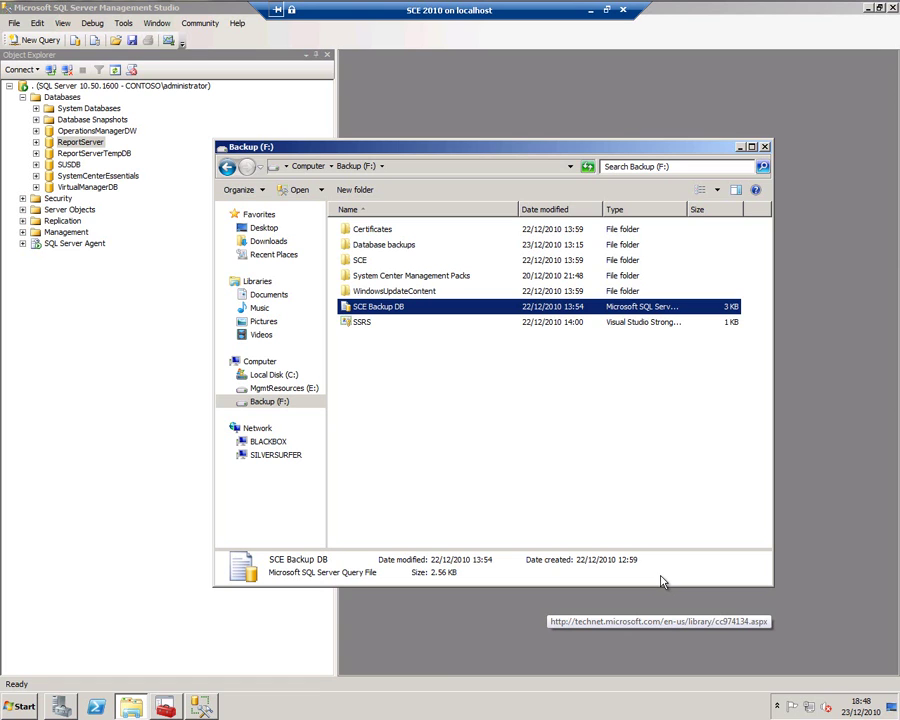
Step: Open an elevated Command Prompt and run SecureStorageBackup from C:\Program Files\System Center Essentials
left_click(22, 707)
right_click(65, 446)
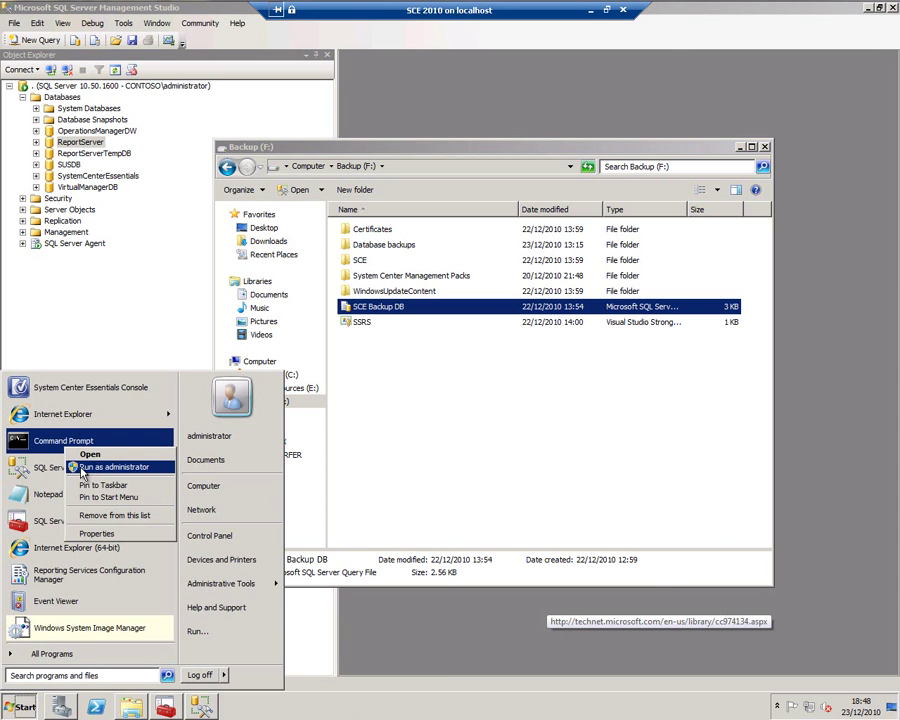
left_click(112, 467)
type("cd\\program files\\")
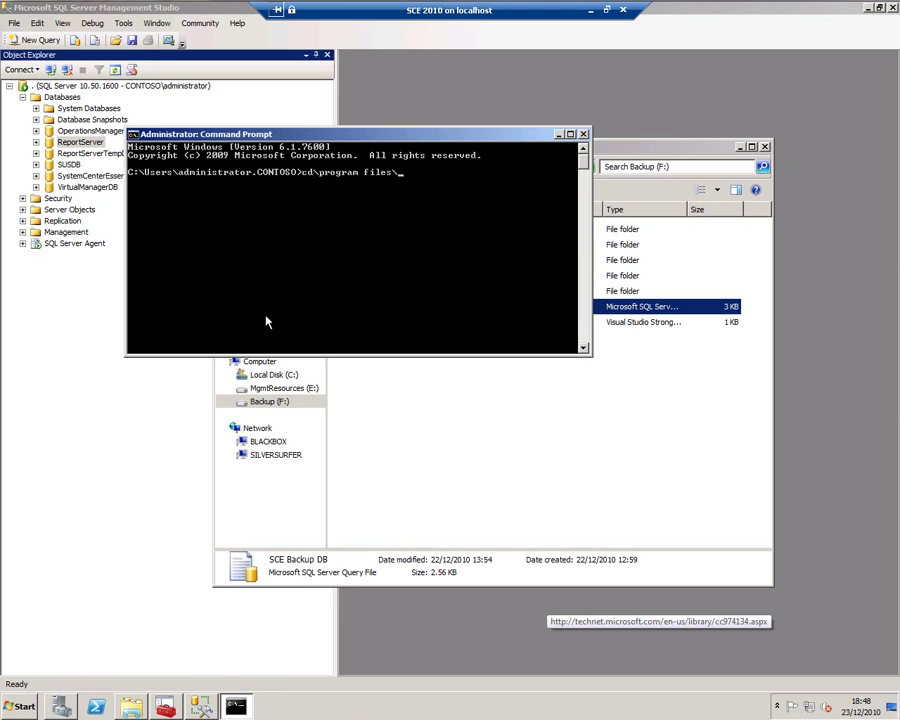
type("system center essentials")
key("Return")
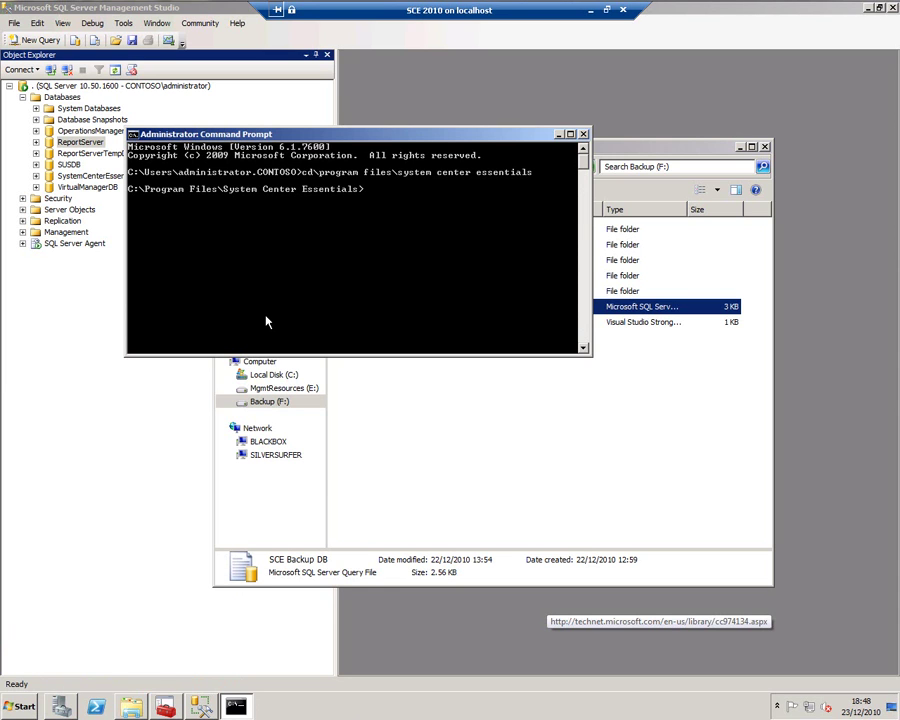
type("SecureStorageBackup")
key("Return")
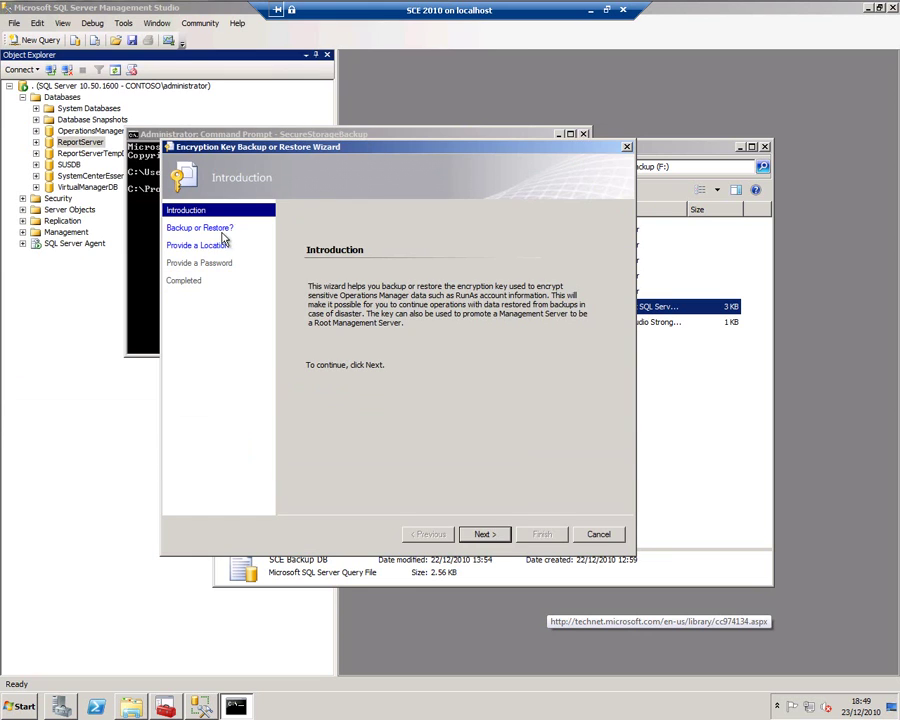
Step: Choose to back up the encryption key to a file called SCE 2010 Key on the Backup (F:) drive
left_click(478, 534)
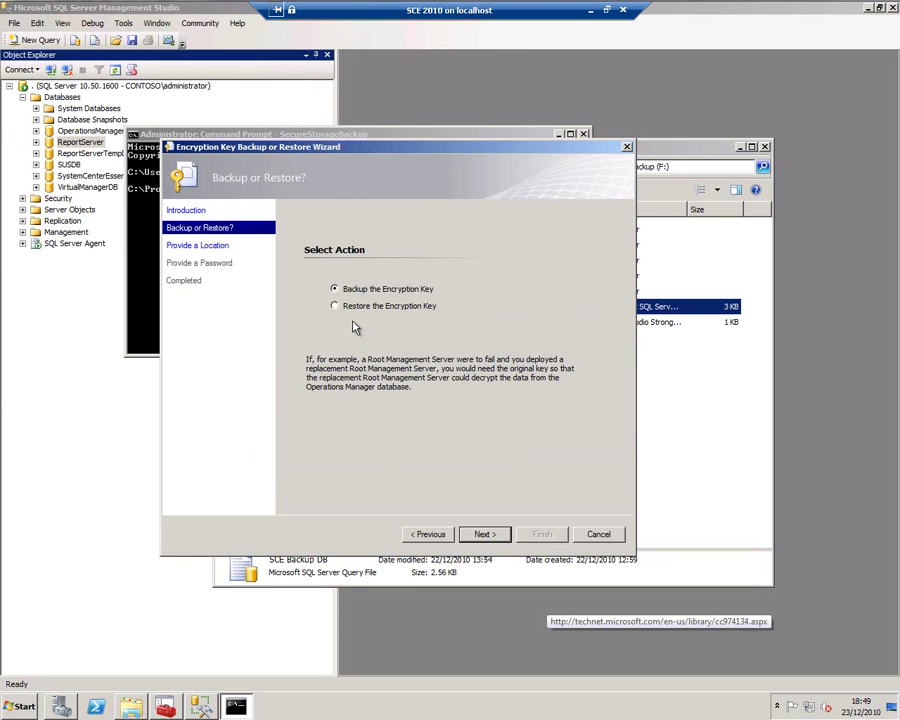
left_click(482, 534)
left_click(566, 391)
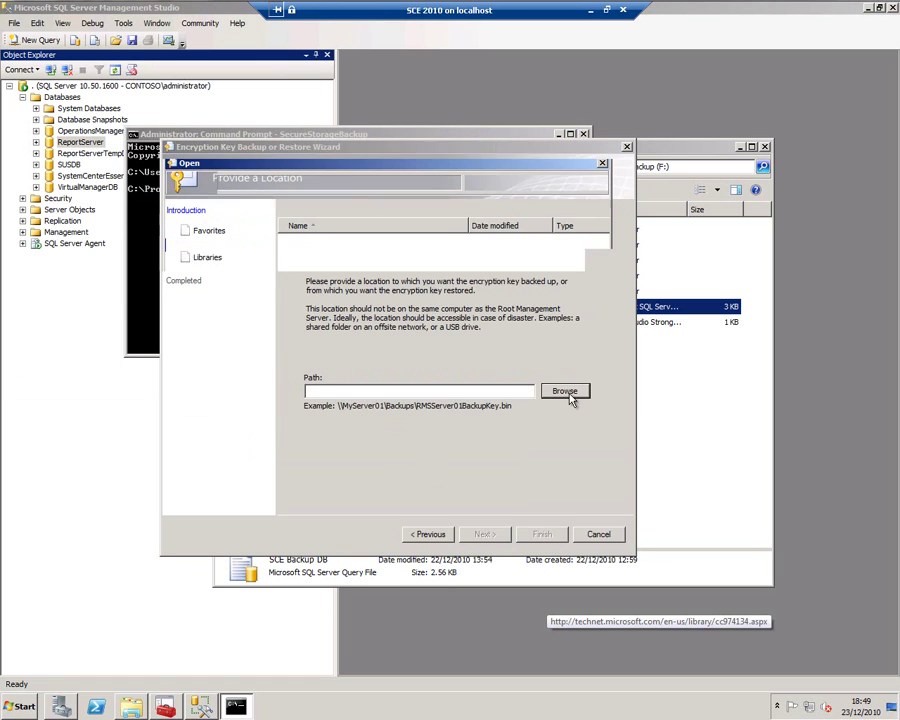
left_click(240, 419)
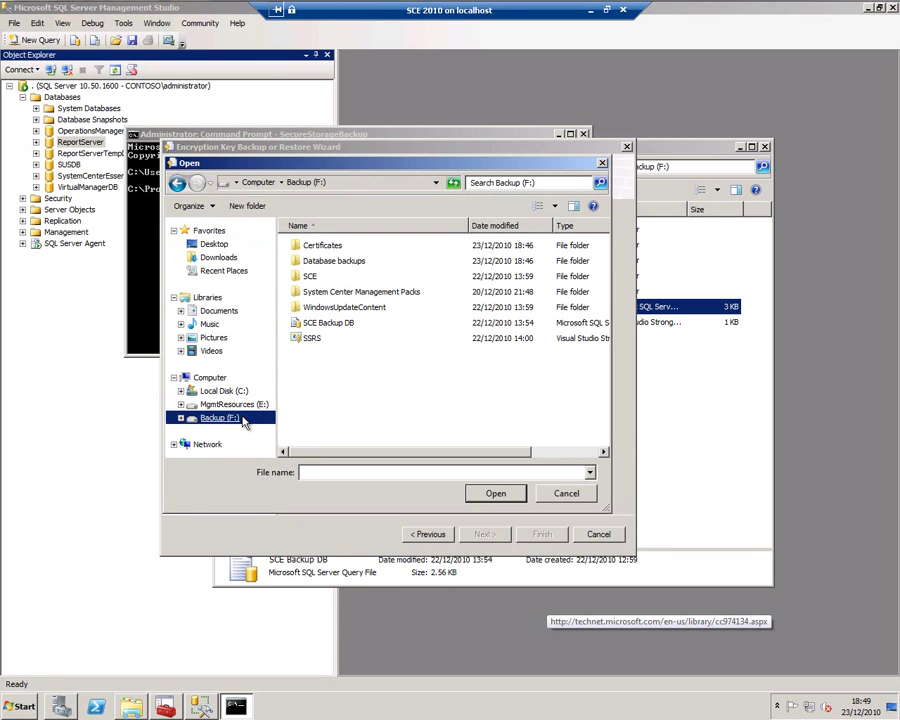
left_click(338, 473)
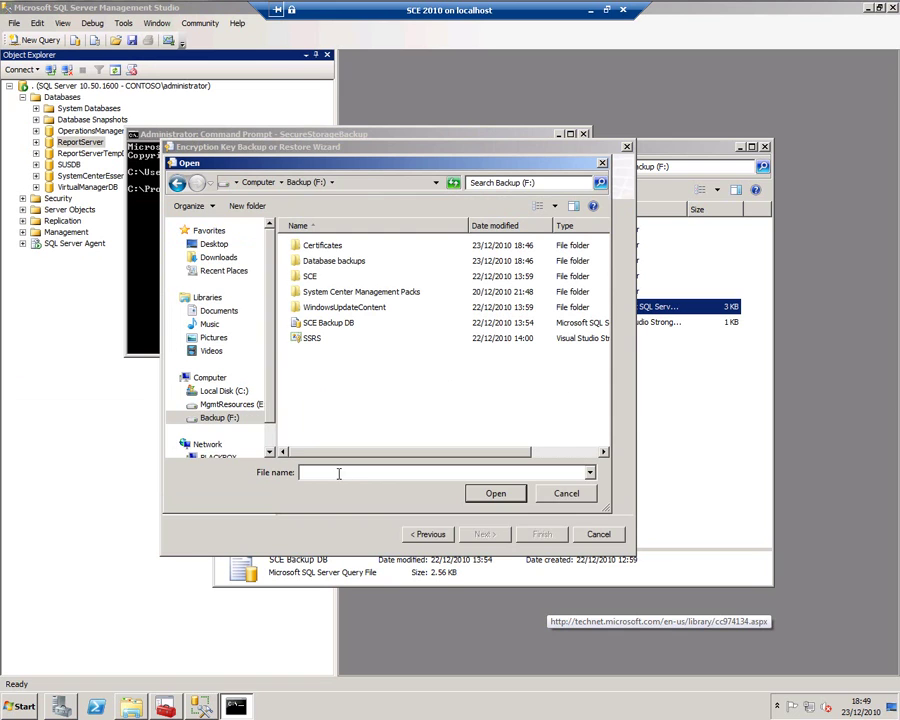
type("SCE 2010 Key")
left_click(485, 535)
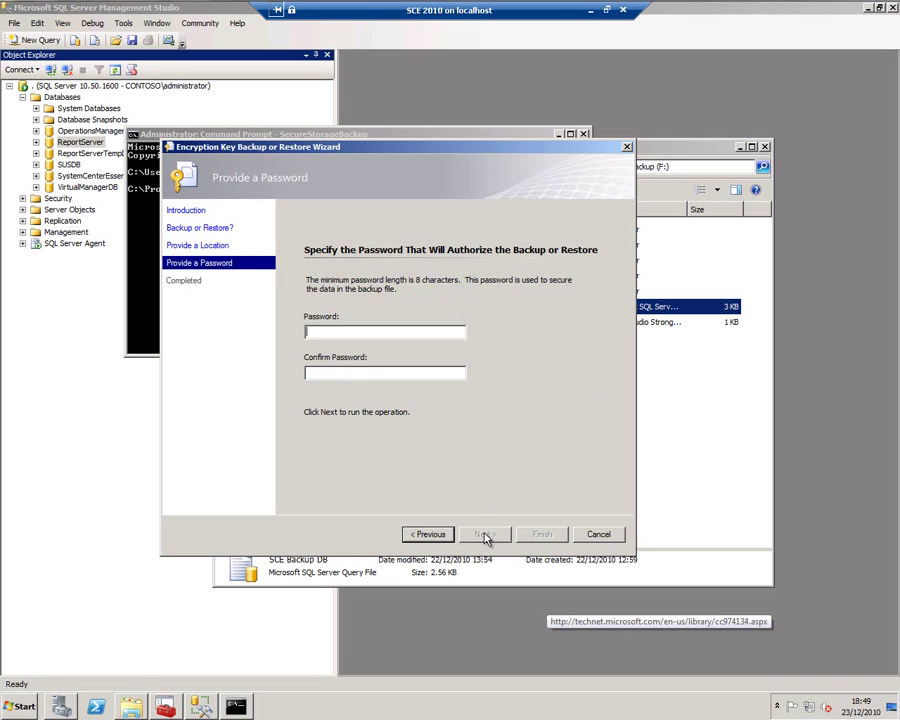
Step: Enter and confirm the password that secures the encryption key backup, then run the backup and finish the wizard
type("********")
key("Tab")
type("********")
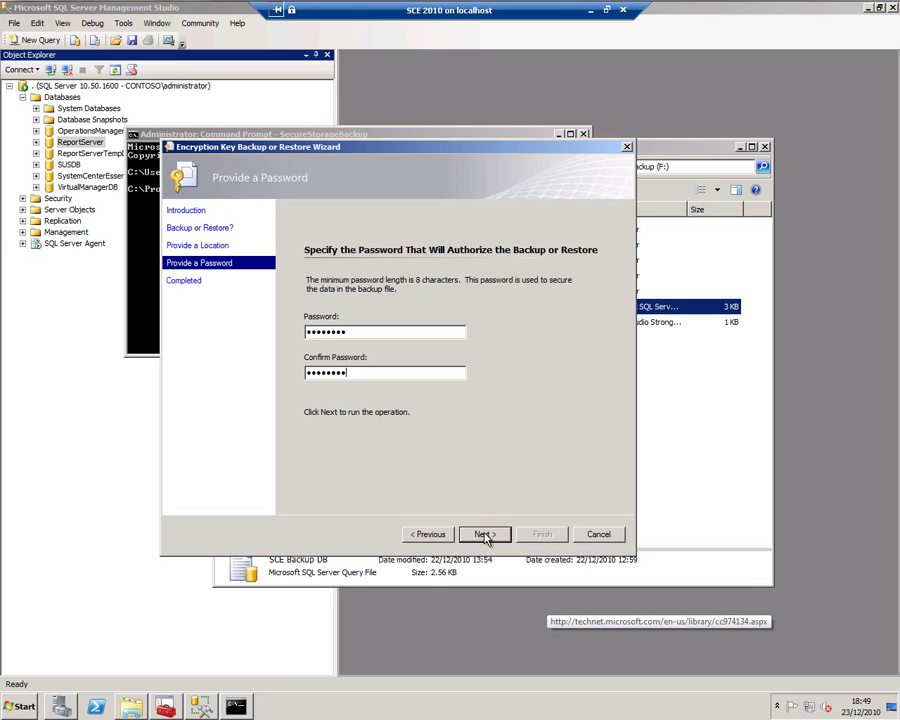
left_click(483, 534)
left_click(538, 534)
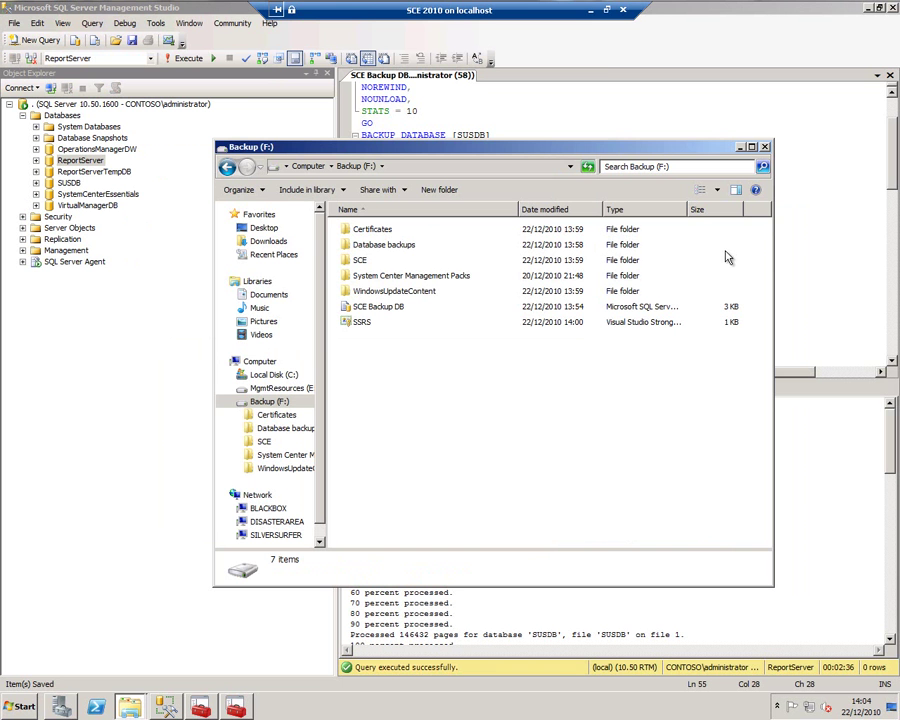
Step: Open Registry Editor (regedit) and expand HKEY_LOCAL_MACHINE\SOFTWARE\Microsoft
left_click(22, 706)
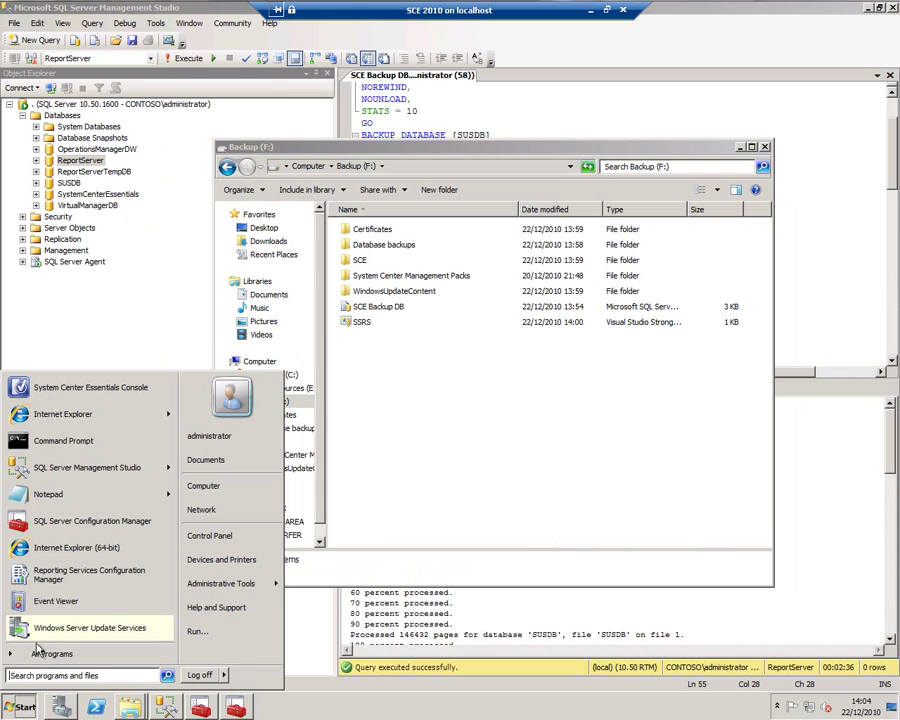
type("reged")
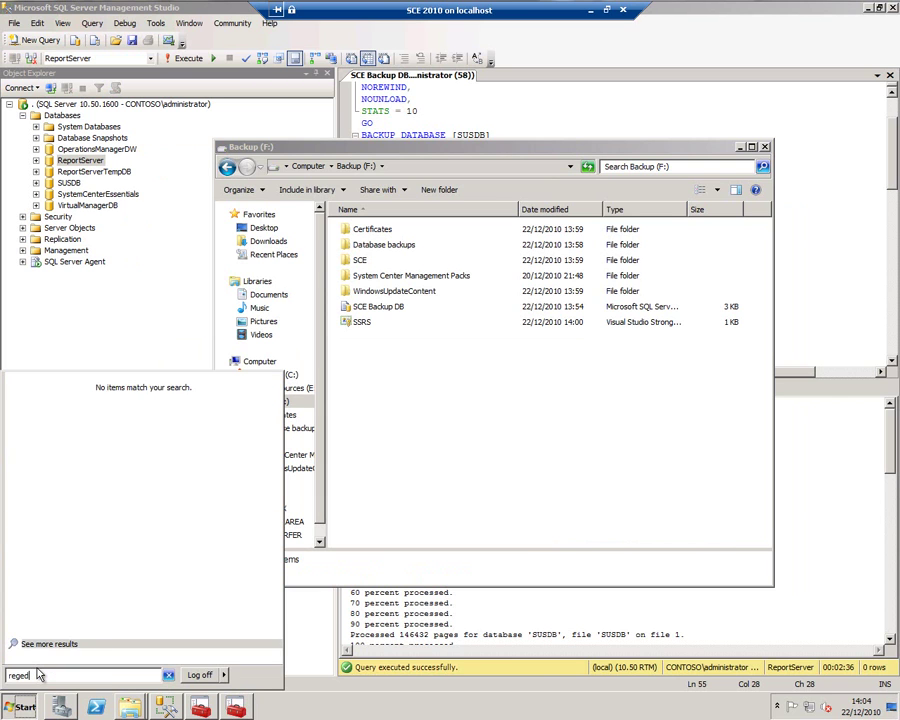
type("it")
key("Return")
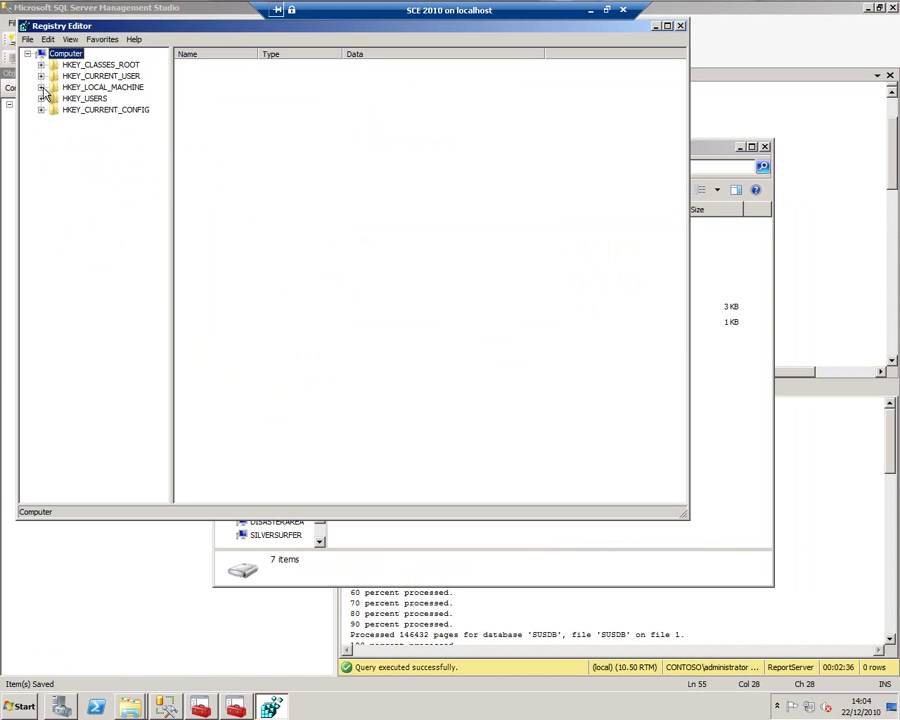
left_click(41, 87)
left_click(54, 155)
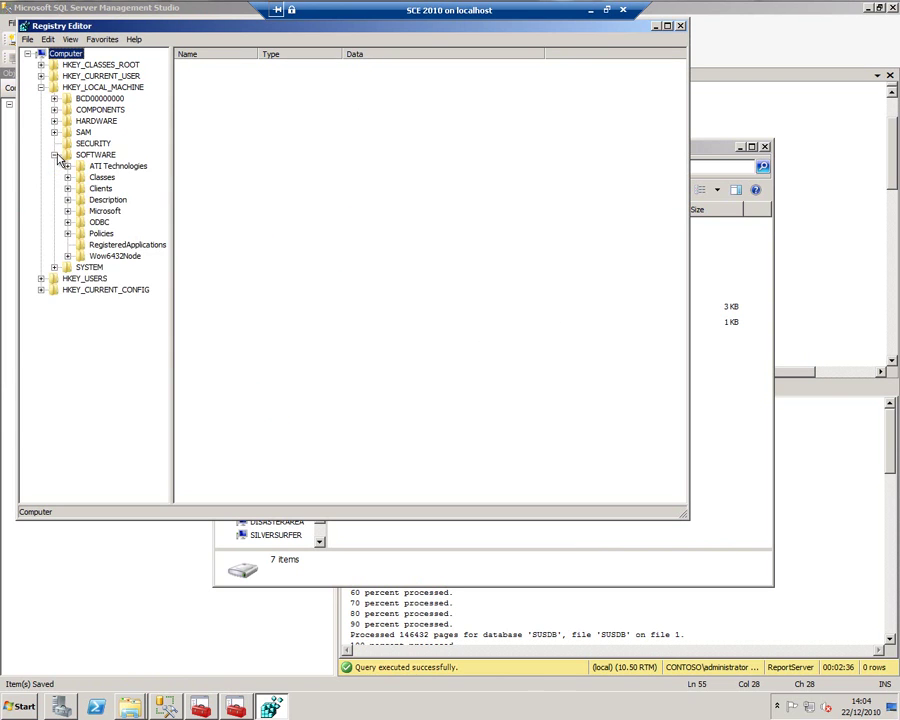
left_click(68, 216)
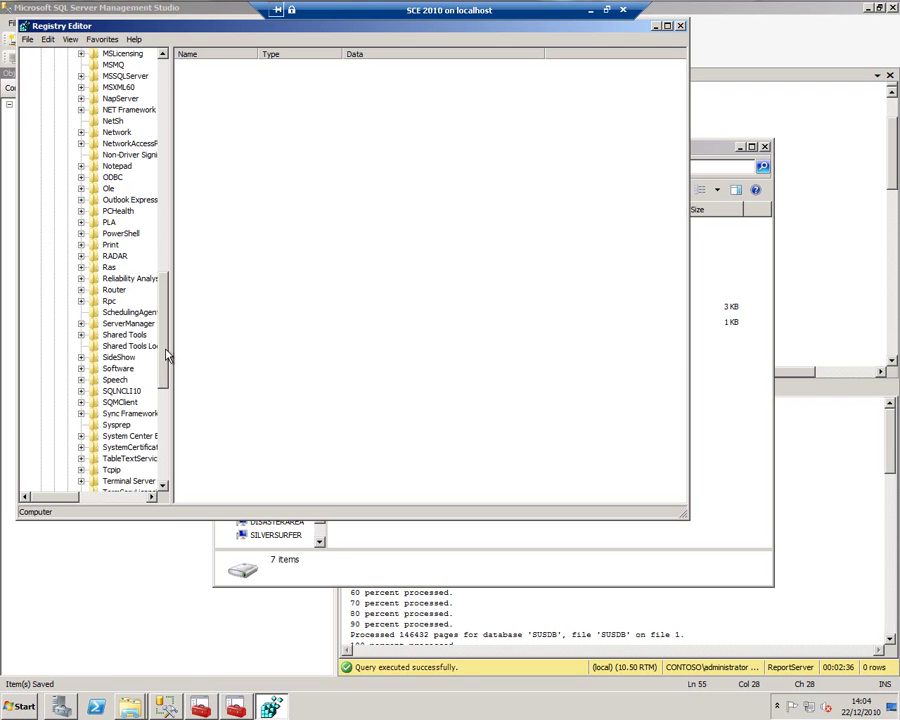
Step: Export the System Center Essentials registry key to the Backup (F:) drive as sce 2010
left_click(128, 440)
right_click(129, 440)
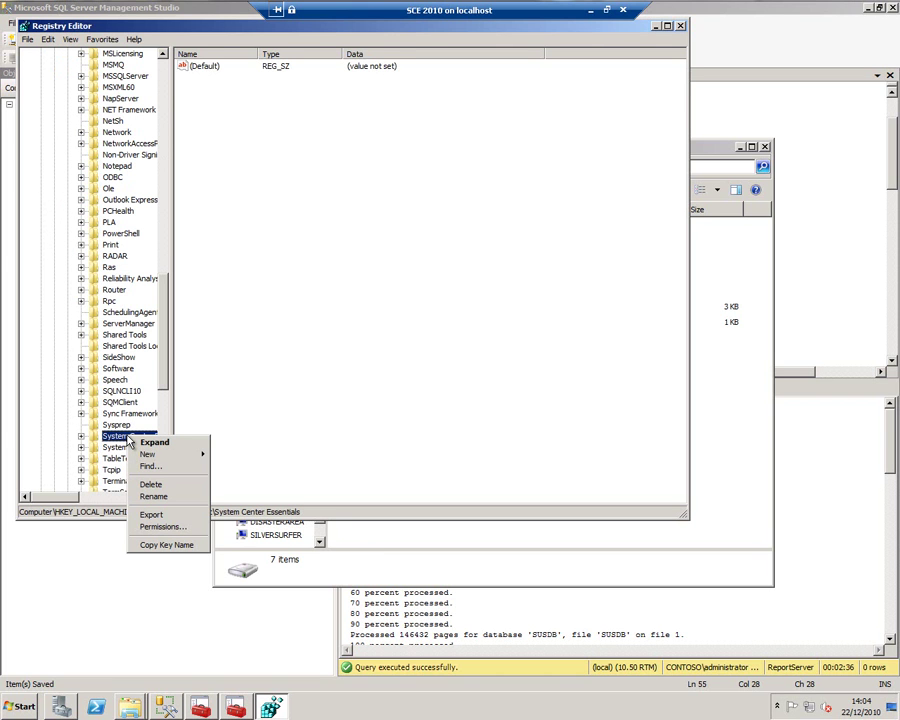
left_click(150, 517)
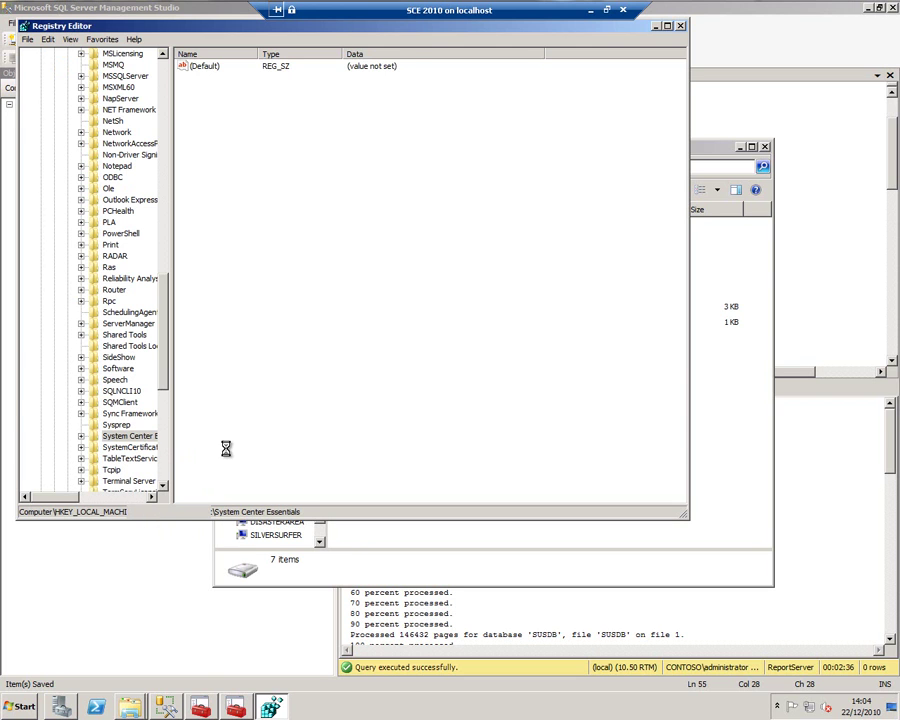
left_click(180, 75)
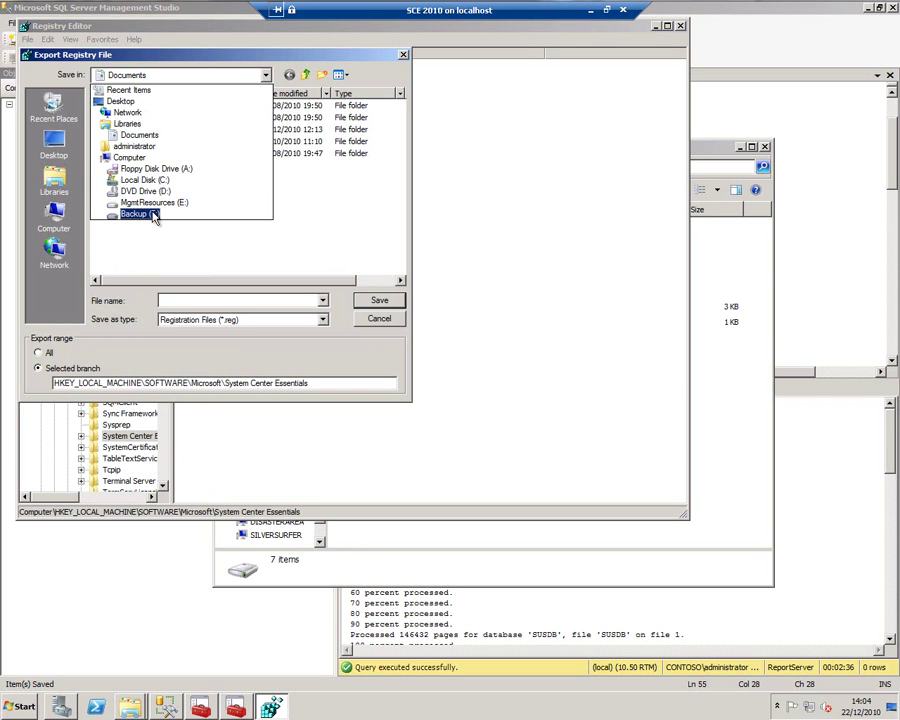
left_click(150, 213)
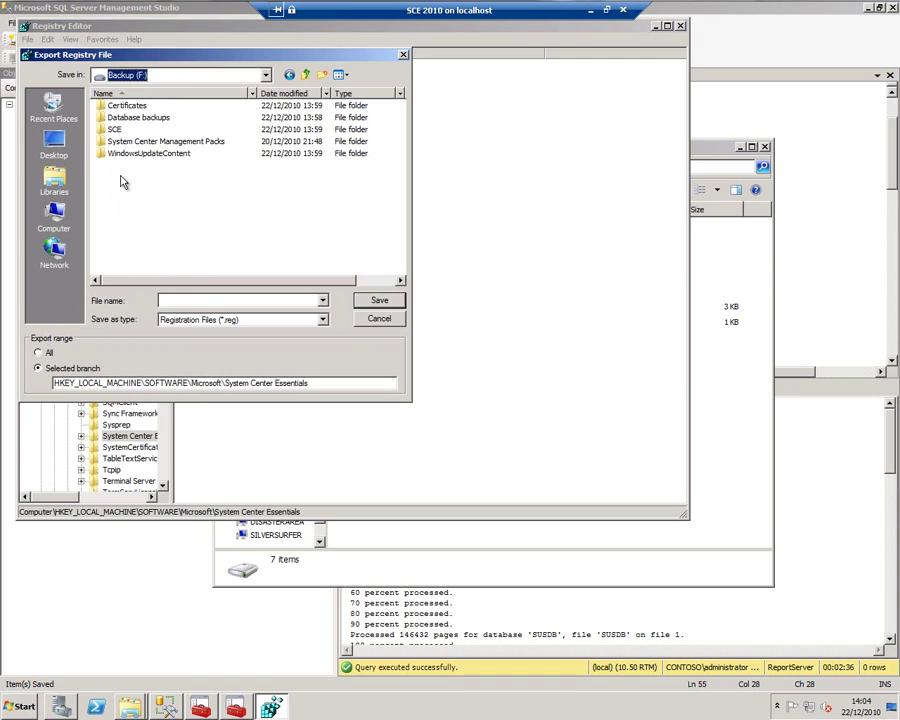
left_click(171, 300)
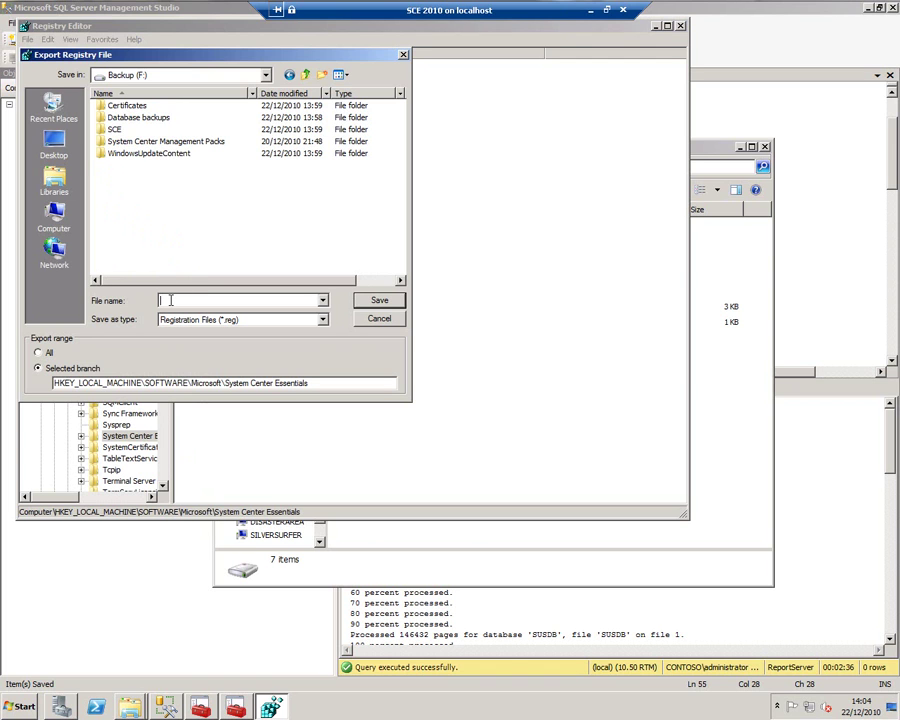
type("sce 2010")
key("BackSpace")
key("BackSpace")
type("010")
left_click(372, 303)
Step: Review the backup drive's contents, checking the database backups, SCE, management pack and update content folders and the sce 2010 registry export
left_click(380, 313)
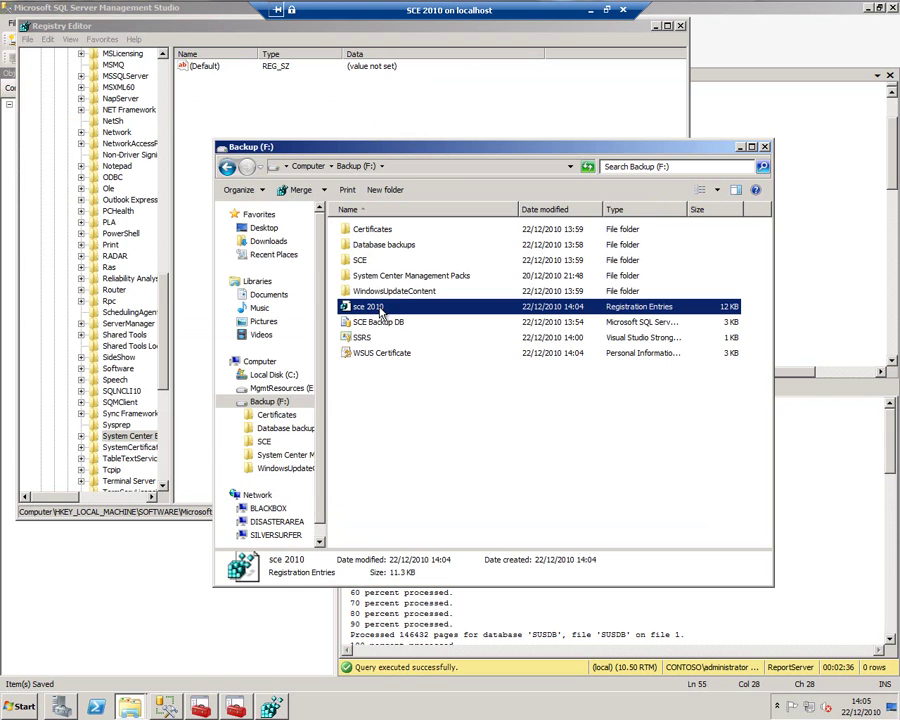
left_click(416, 410)
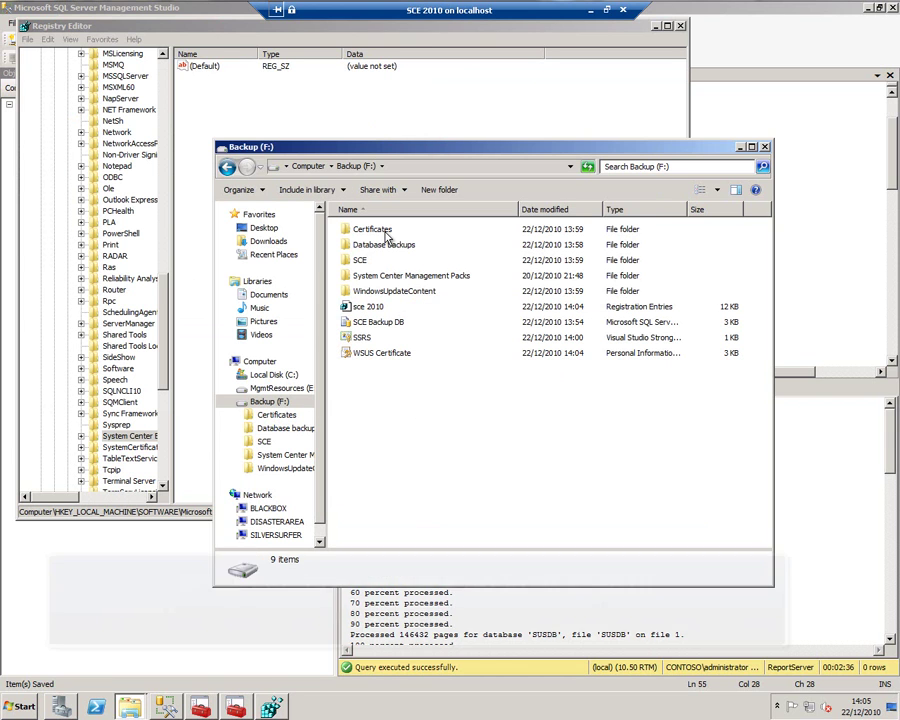
left_click(381, 247)
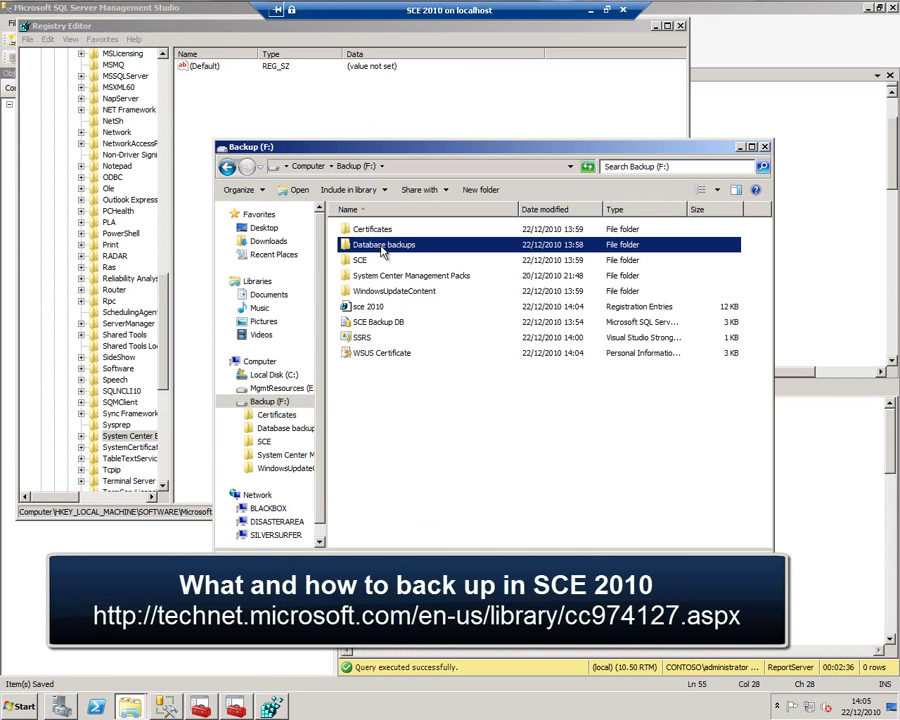
left_click(379, 261)
left_click(380, 276)
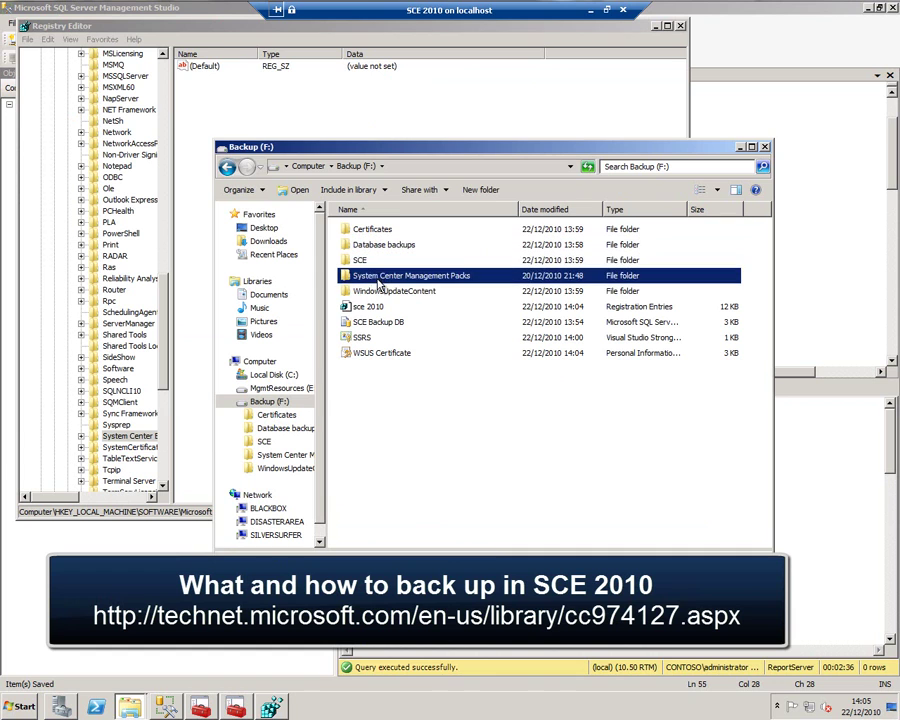
left_click(380, 290)
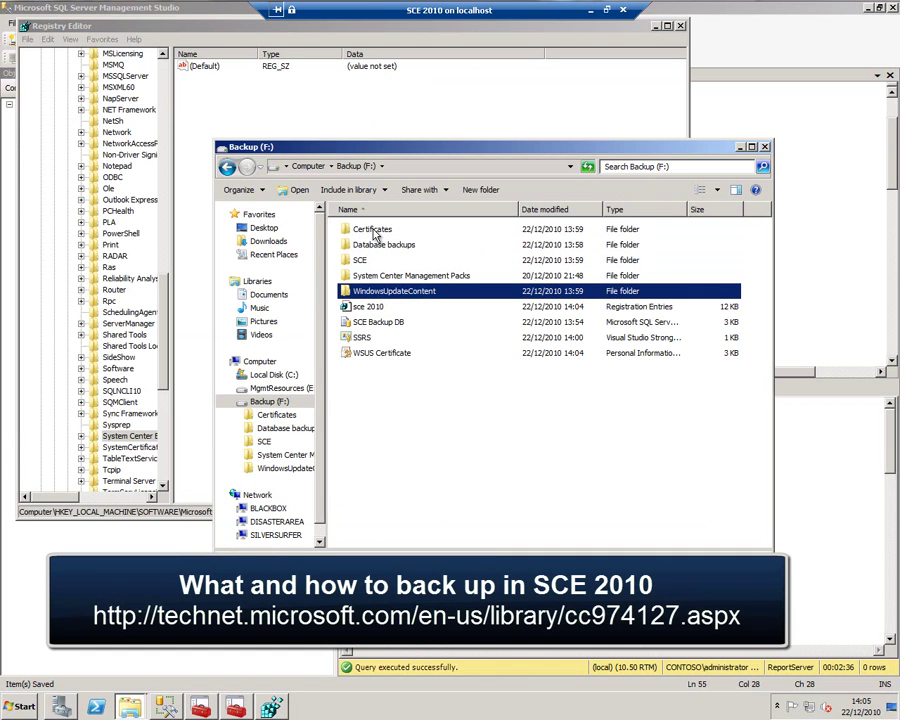
left_click(377, 310)
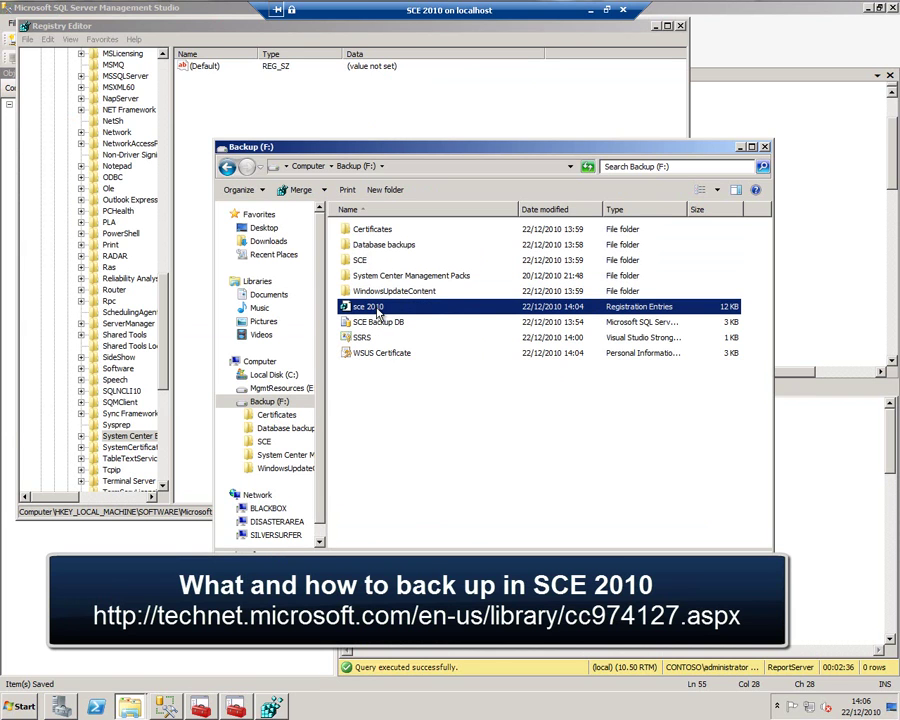